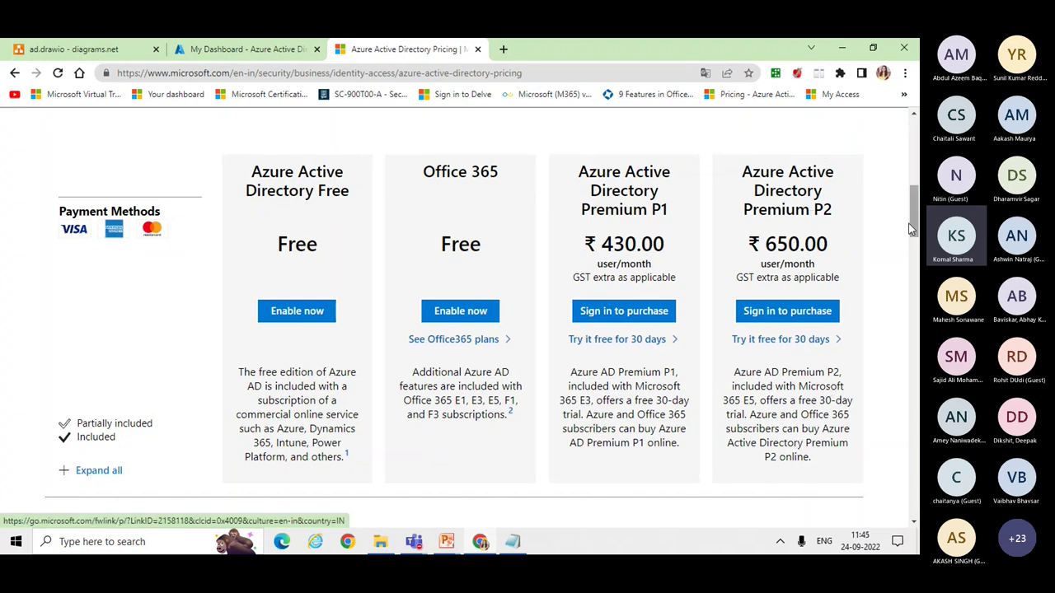
Compare the features included in the Azure Active Directory Free, Office 365, Premium P1 and Premium P2 editions.
left_click_drag(914, 224, 915, 288)
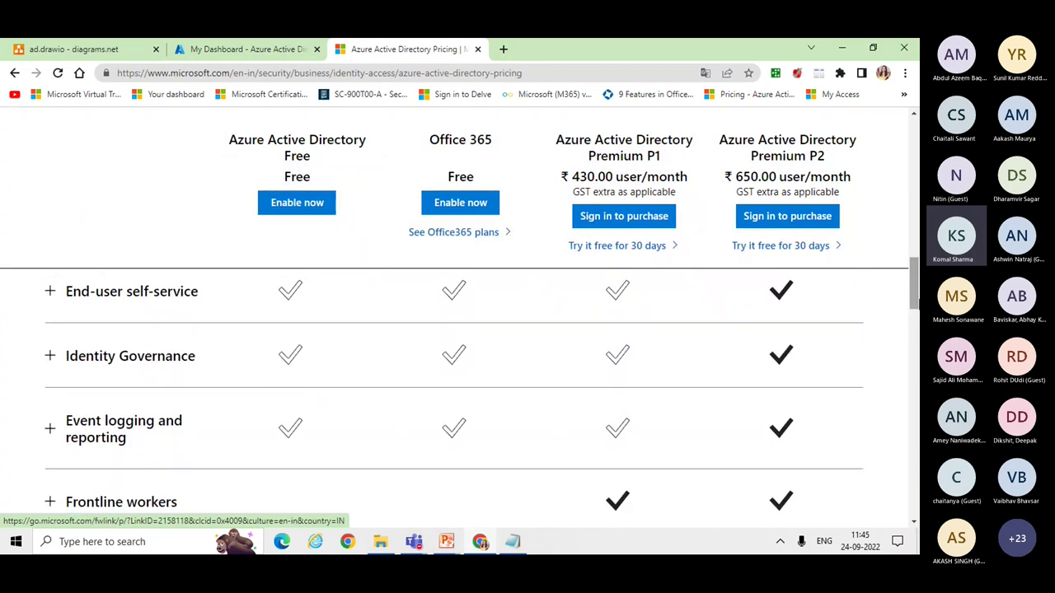
left_click_drag(915, 284, 915, 239)
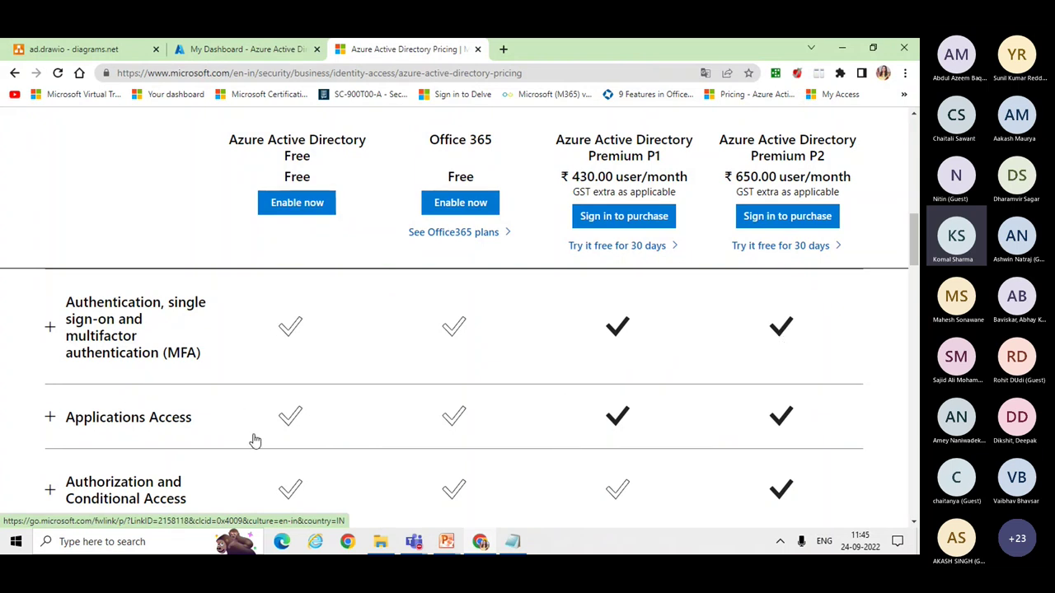
left_click_drag(914, 257, 914, 272)
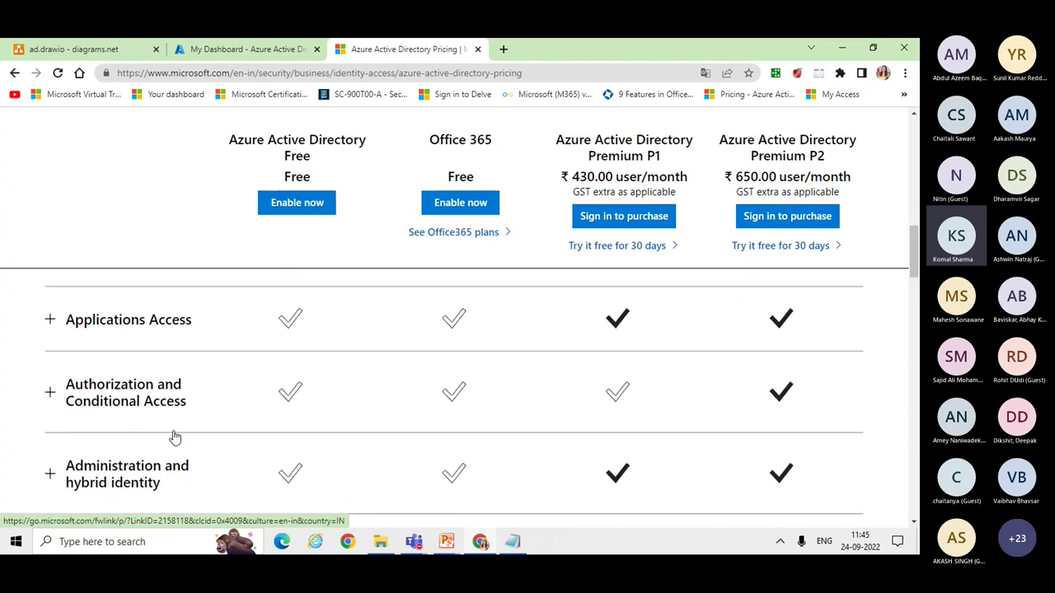
left_click(913, 304)
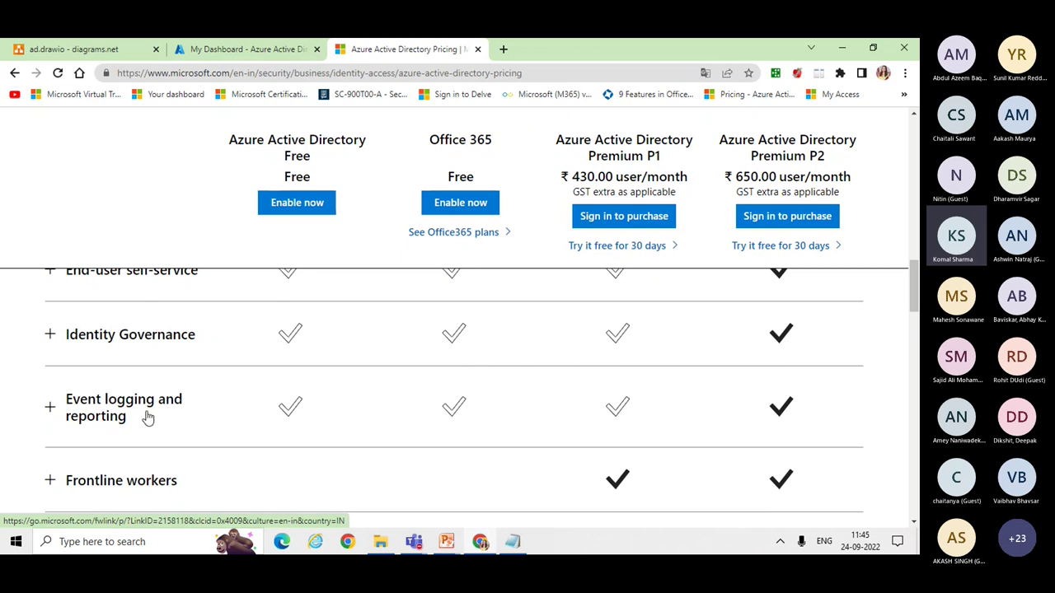
left_click_drag(915, 311, 902, 210)
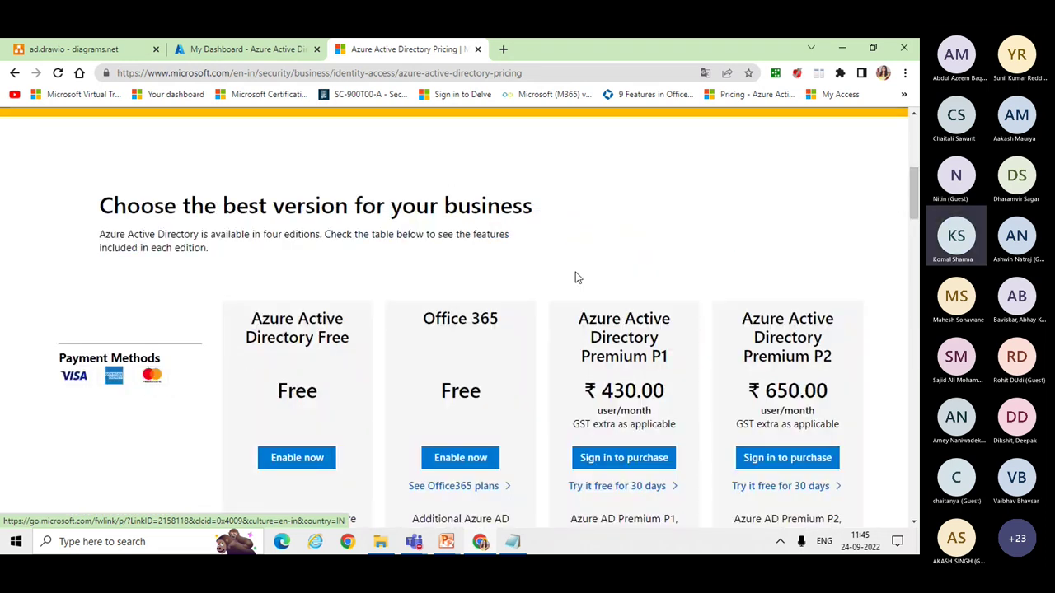
Switch to the Azure Active Directory admin center and review its full list of services across all categories.
left_click(268, 49)
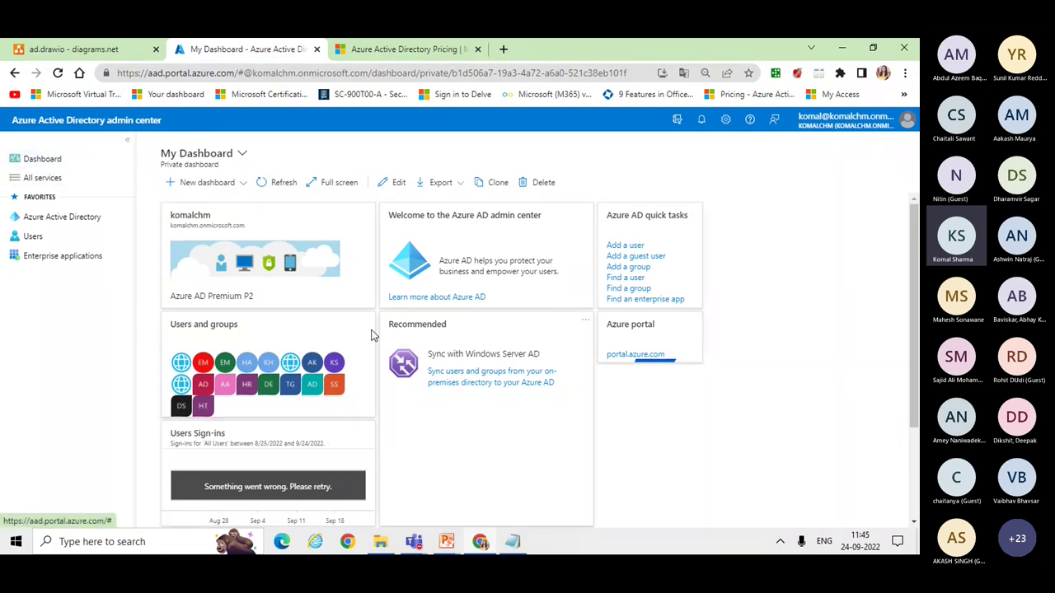
left_click(50, 184)
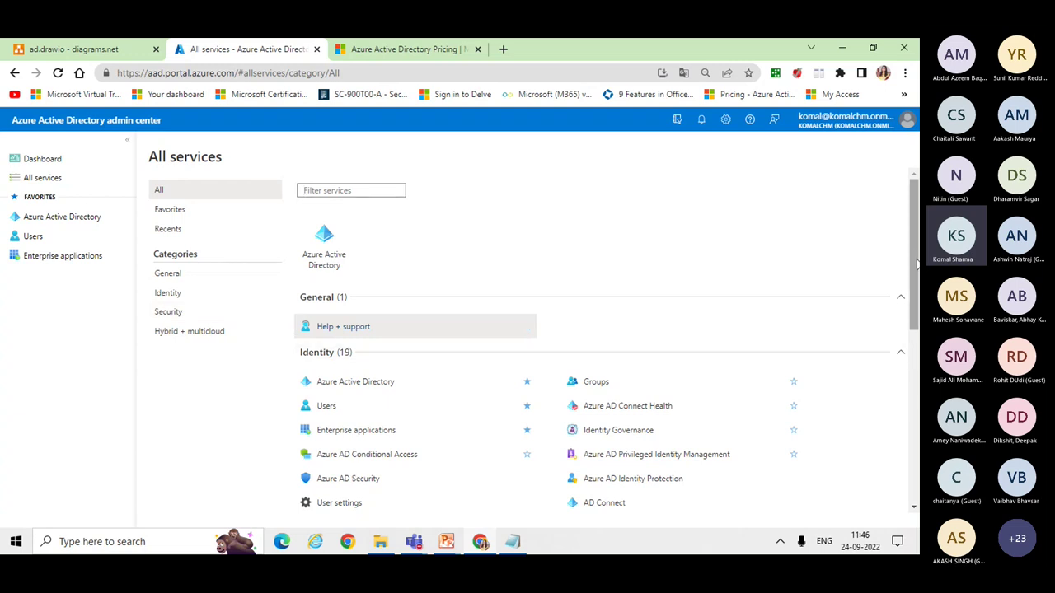
mouse_move(918, 268)
left_mouse_down()
mouse_move(918, 436)
mouse_move(917, 272)
left_mouse_up()
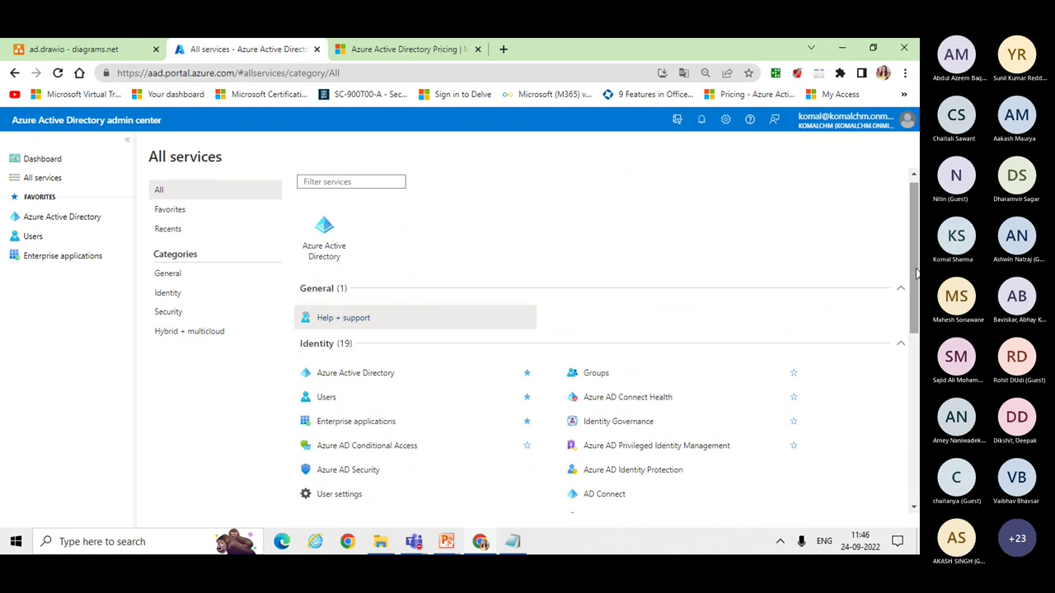
scroll(918, 276, "down", 2)
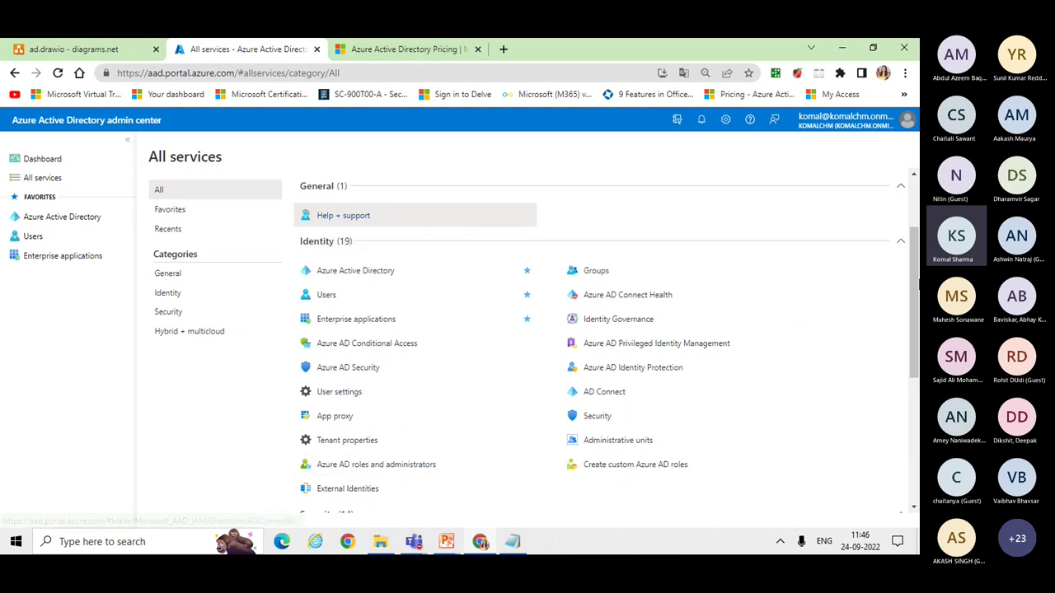
left_click_drag(913, 293, 915, 414)
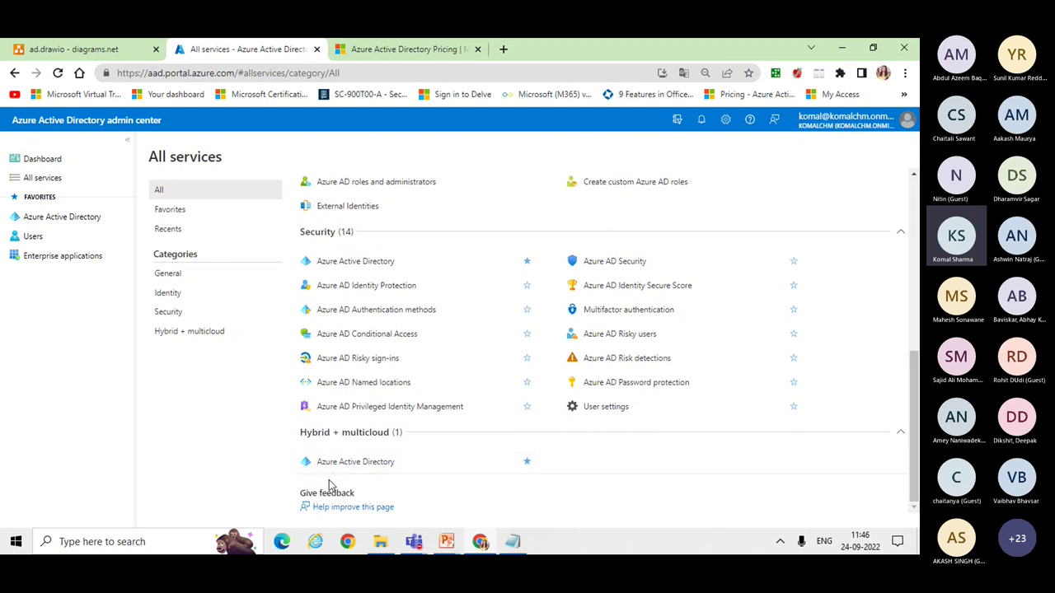
scroll(678, 173, "up", 6)
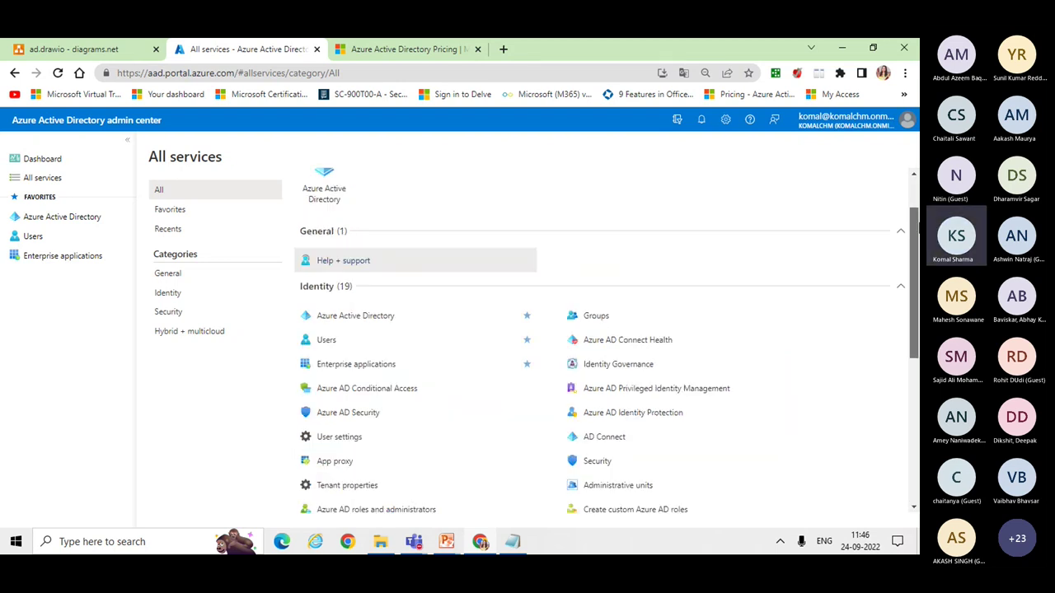
Open the tenant's Azure Active Directory overview and look through its available management and monitoring sections.
left_click(60, 223)
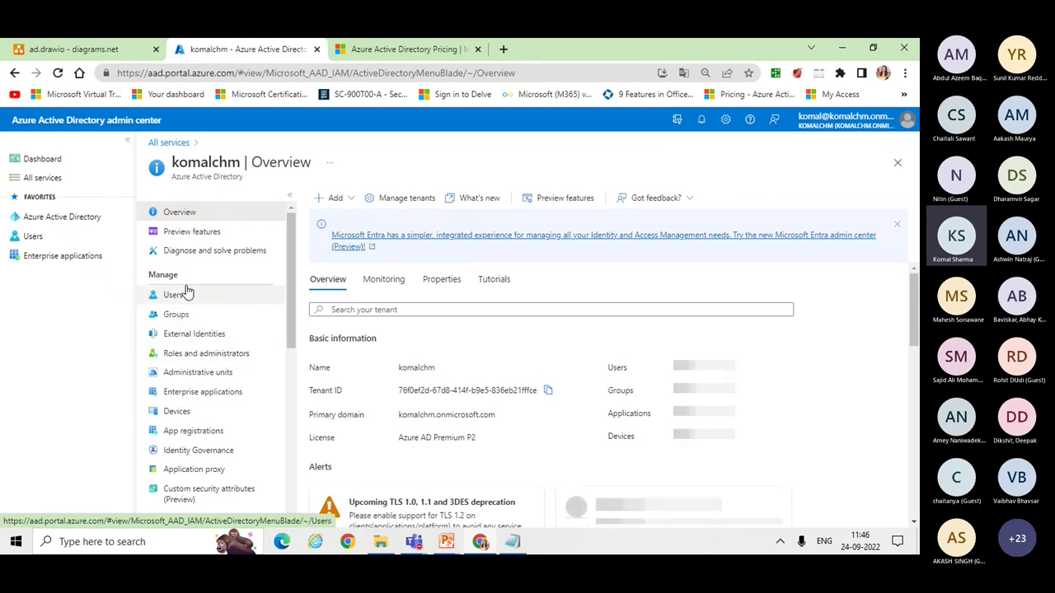
scroll(294, 257, "down", 1)
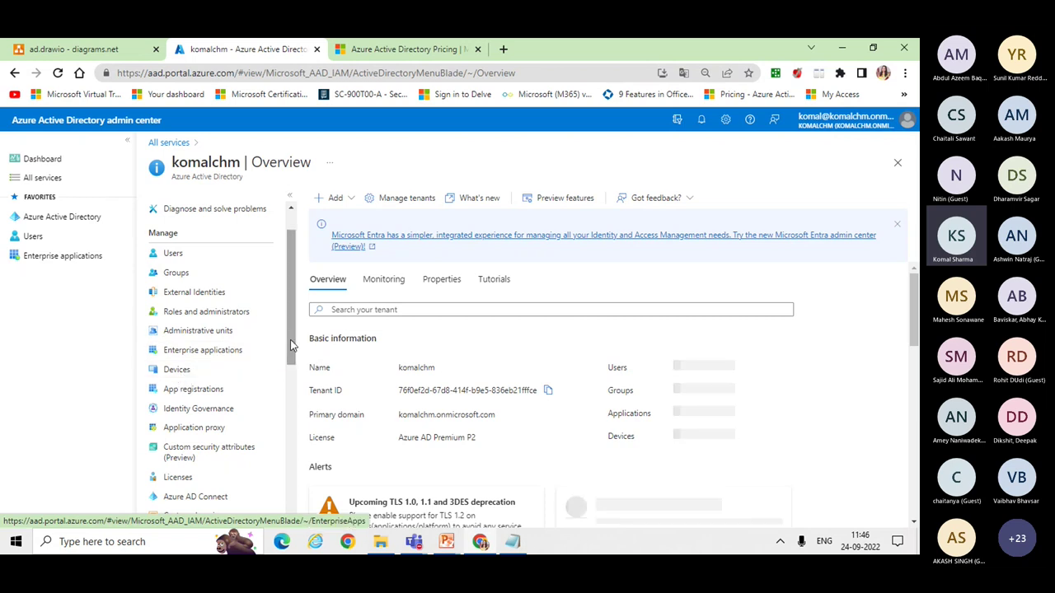
scroll(290, 339, "down", 1)
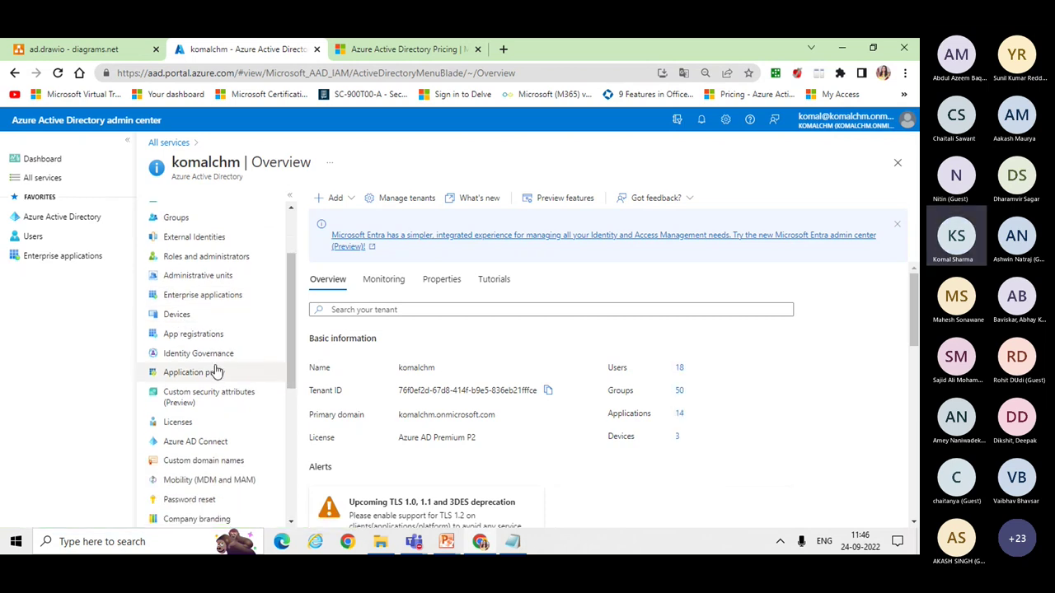
left_click_drag(292, 356, 292, 398)
scroll(292, 400, "down", 1)
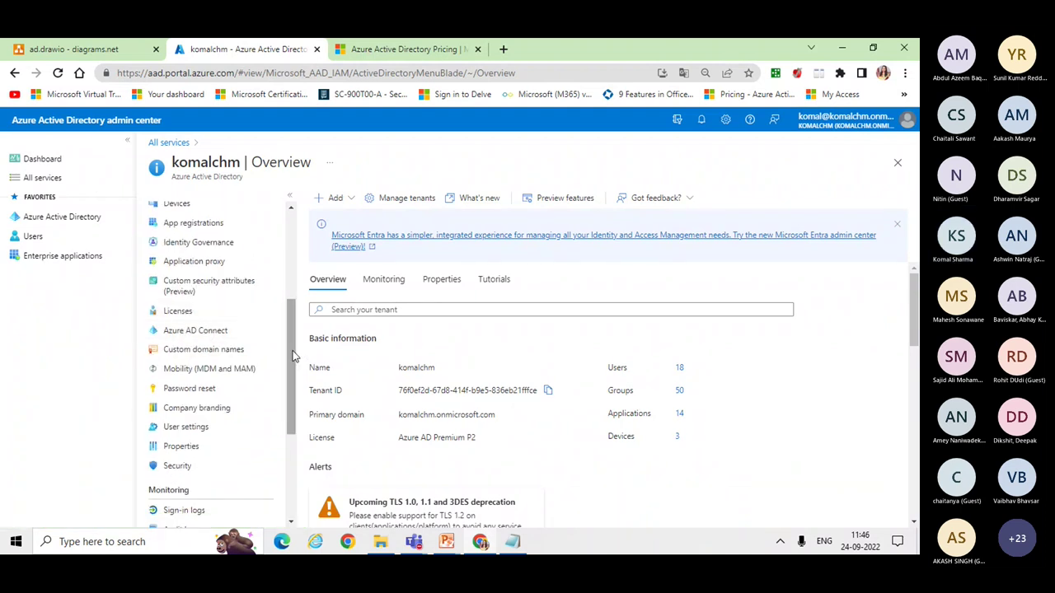
scroll(295, 313, "up", 3)
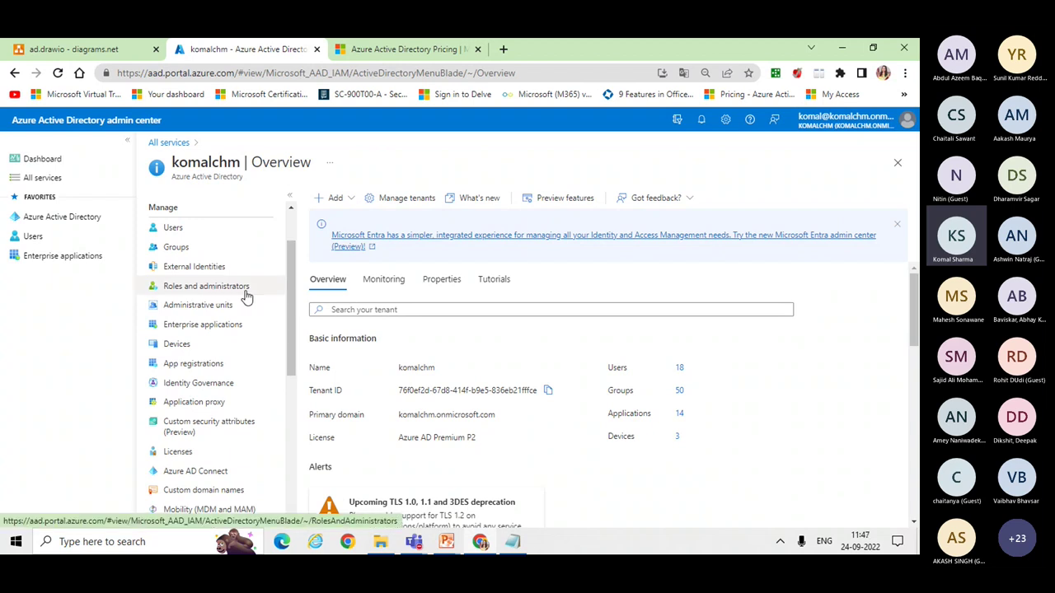
View all administrative roles under Roles and administrators, and return to the tenant overview.
left_click(234, 294)
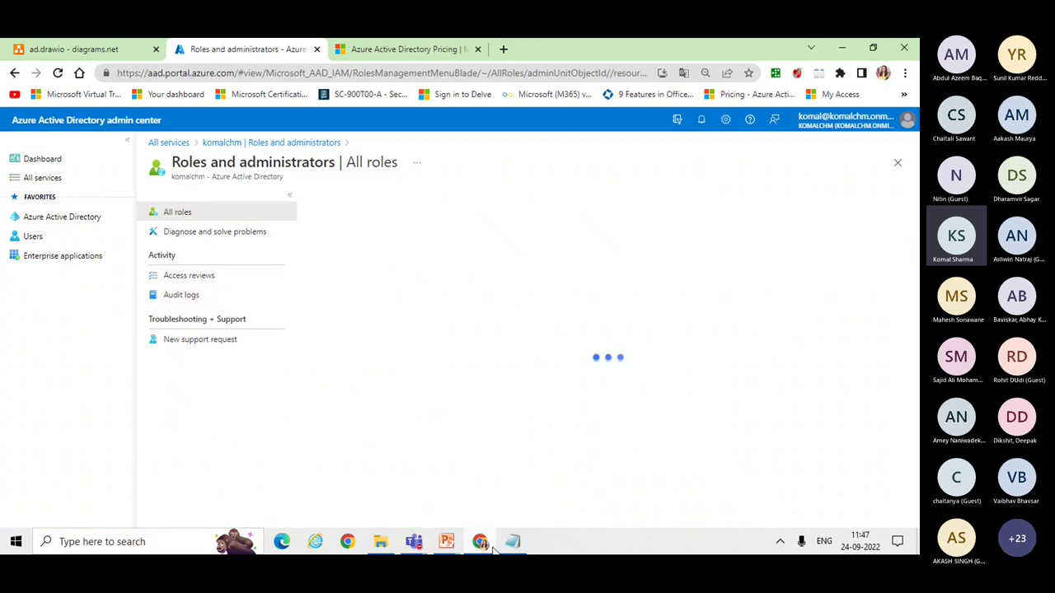
mouse_move(480, 541)
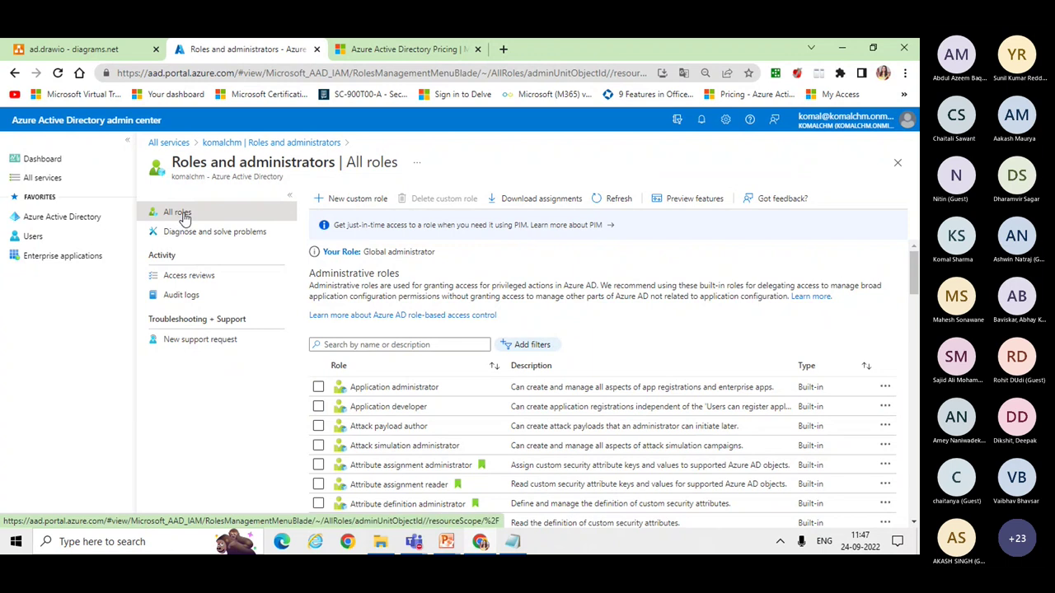
left_click(239, 143)
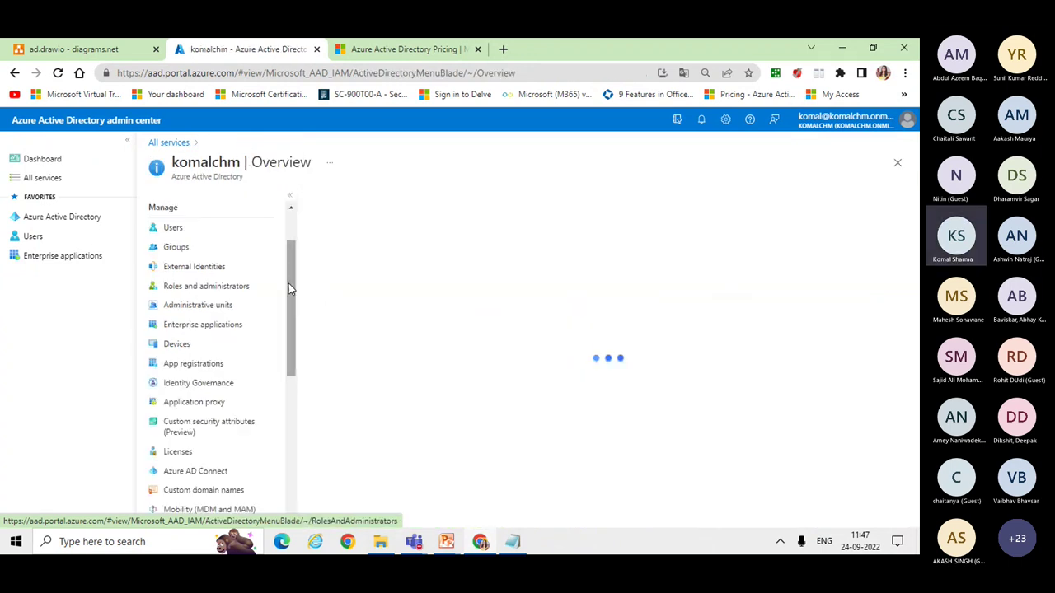
Open the tenant's User settings and review the app registration, administration portal, LinkedIn and external user options.
left_click_drag(292, 285, 280, 394)
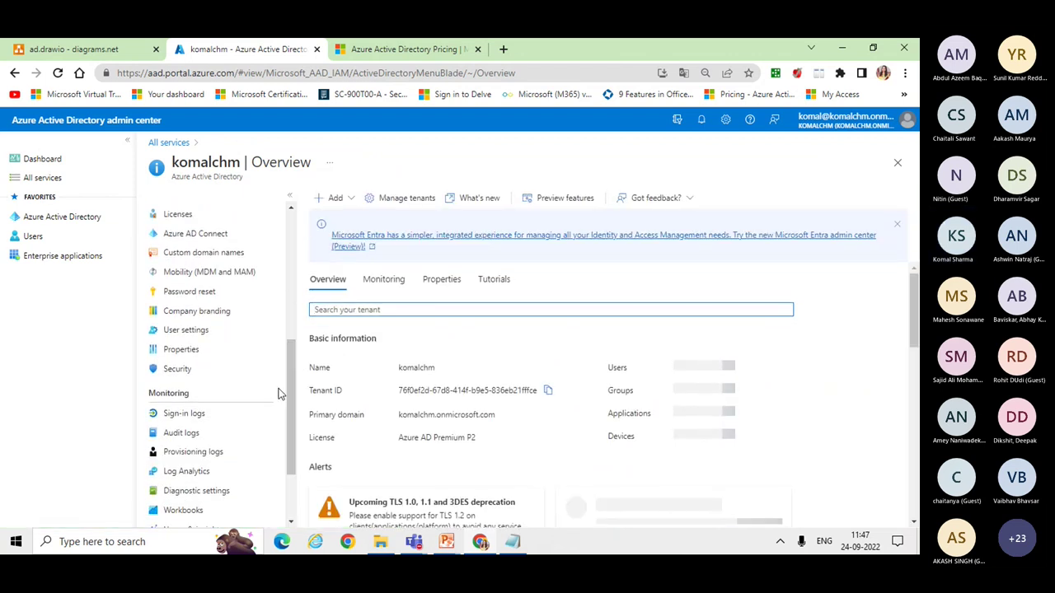
left_click(186, 330)
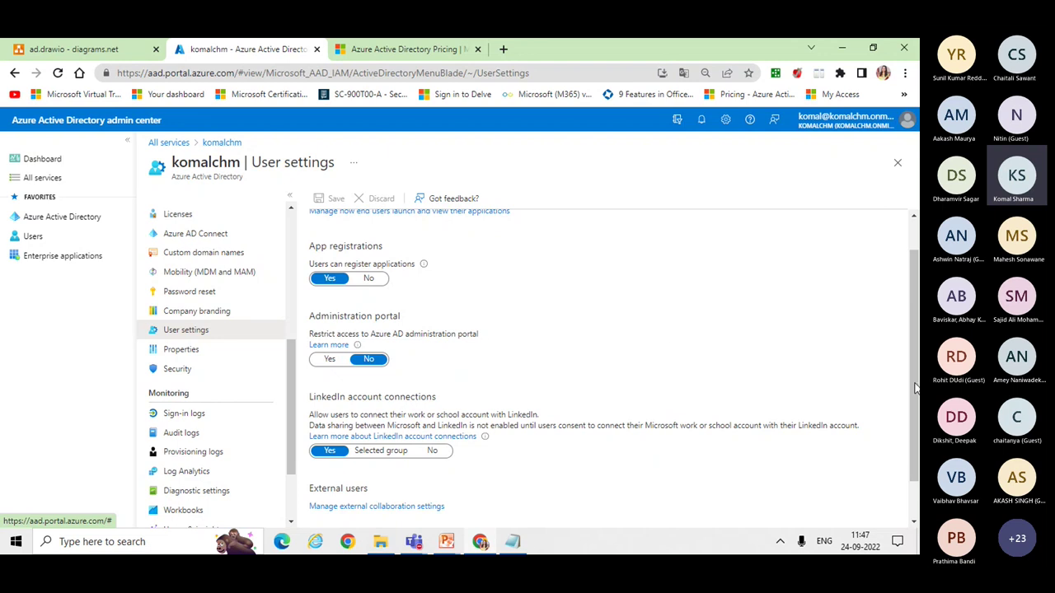
scroll(903, 429, "down", 1)
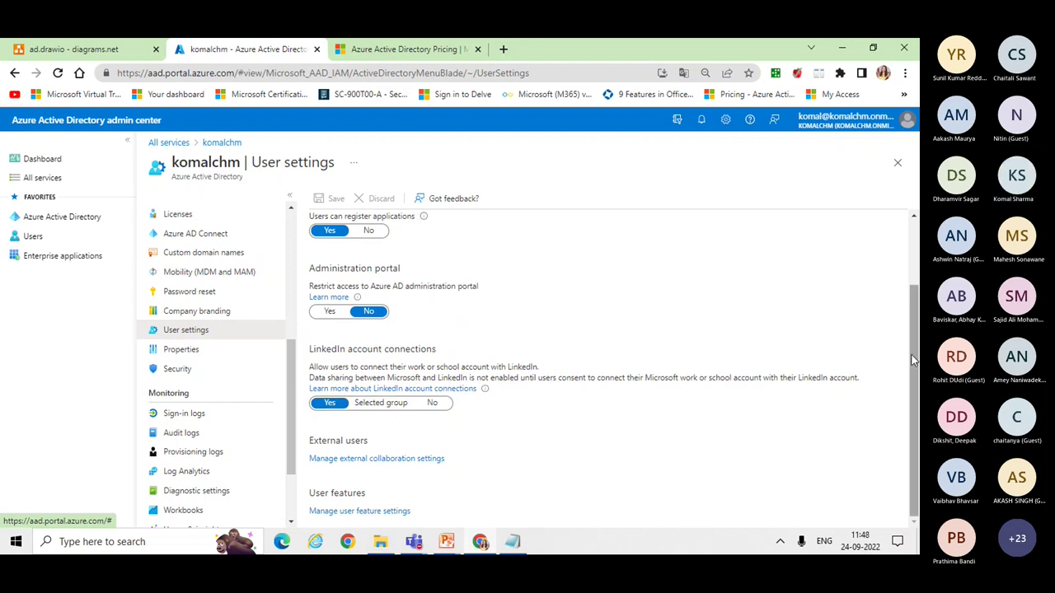
Review the guest access, invitation, leave and collaboration restrictions in the external collaboration settings, and return to User settings.
left_click(348, 464)
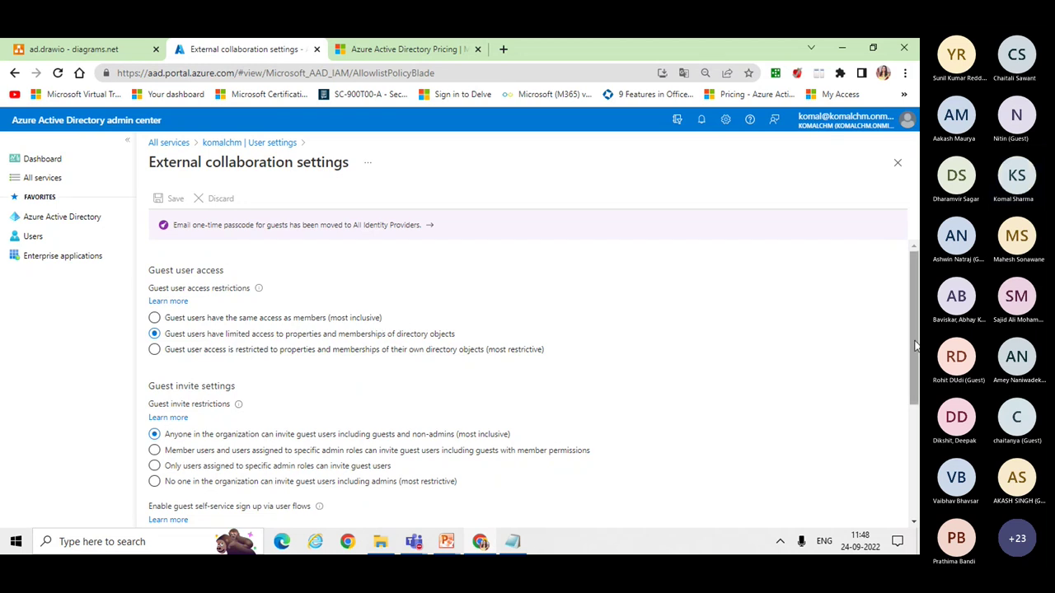
left_click_drag(916, 347, 916, 406)
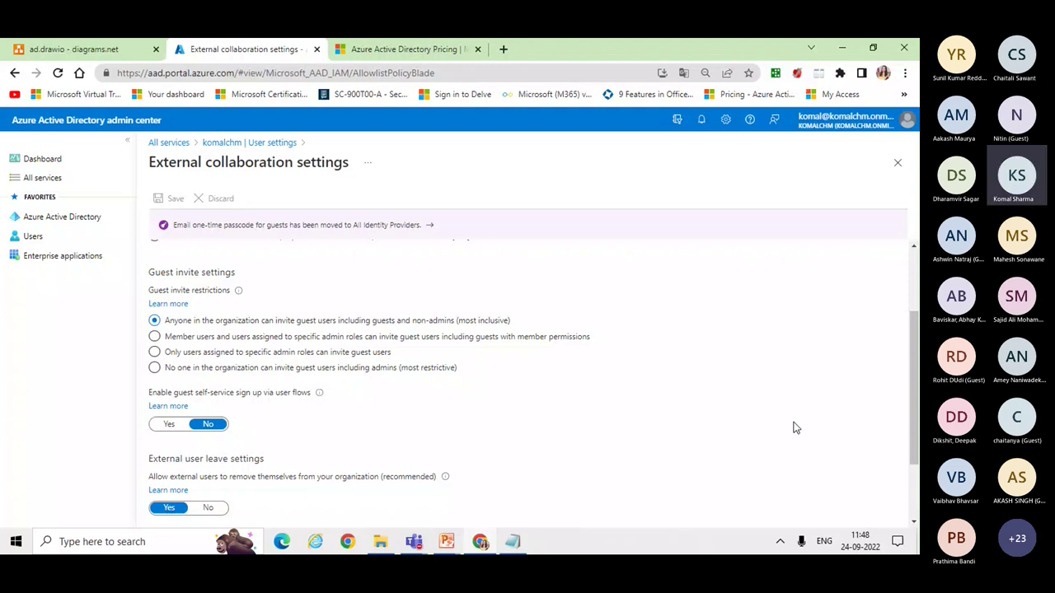
left_click(388, 373)
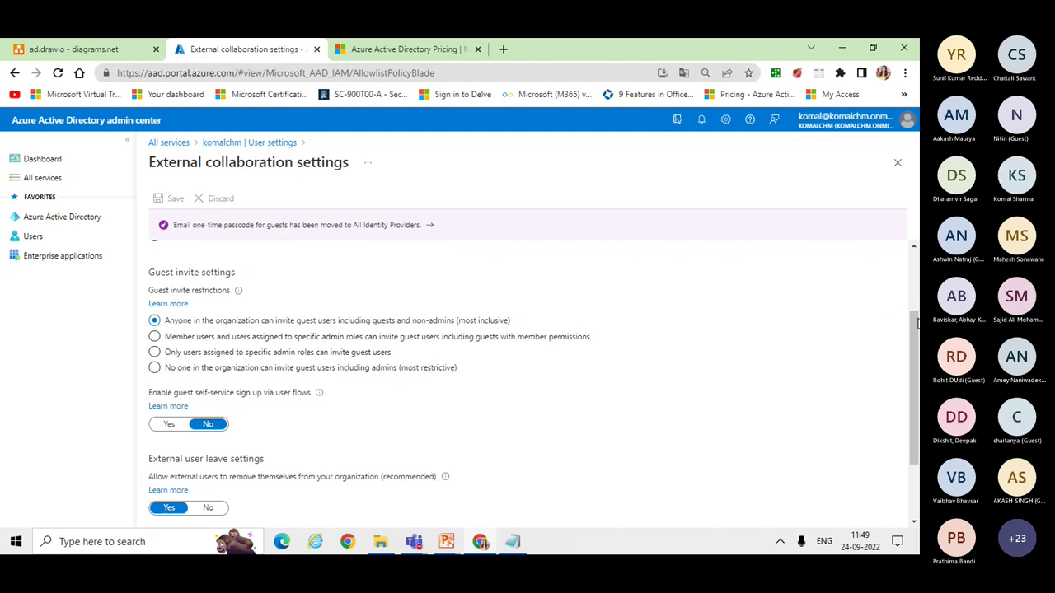
scroll(915, 336, "down", 1)
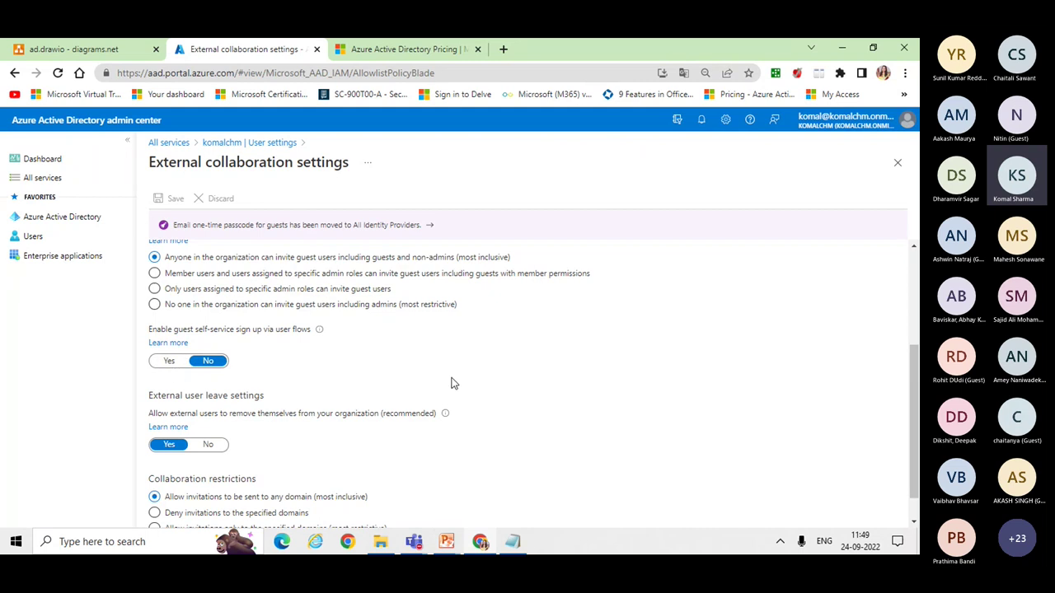
left_click_drag(916, 383, 915, 421)
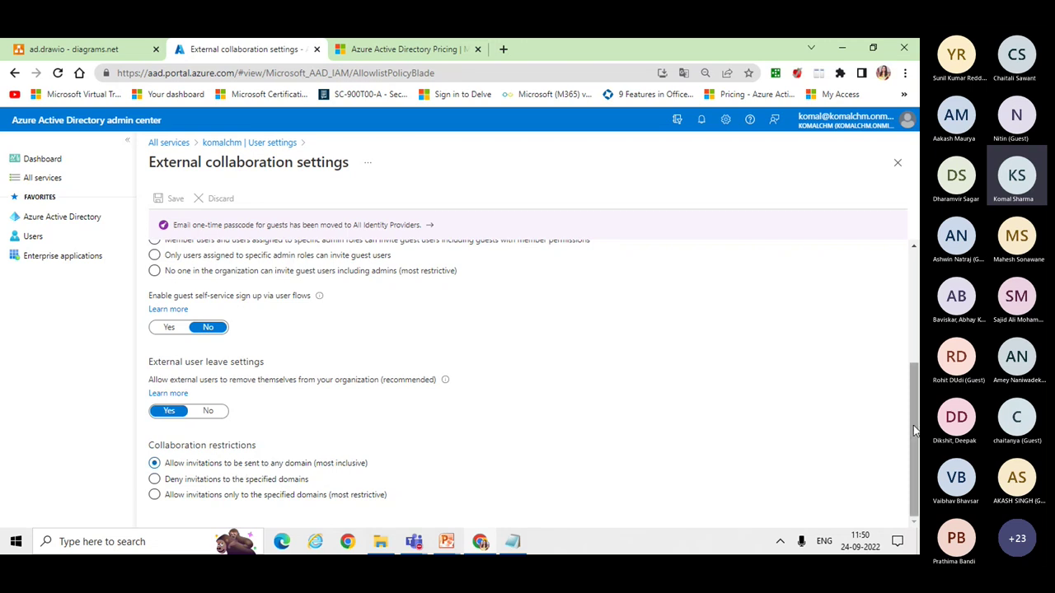
scroll(915, 430, "up", 3)
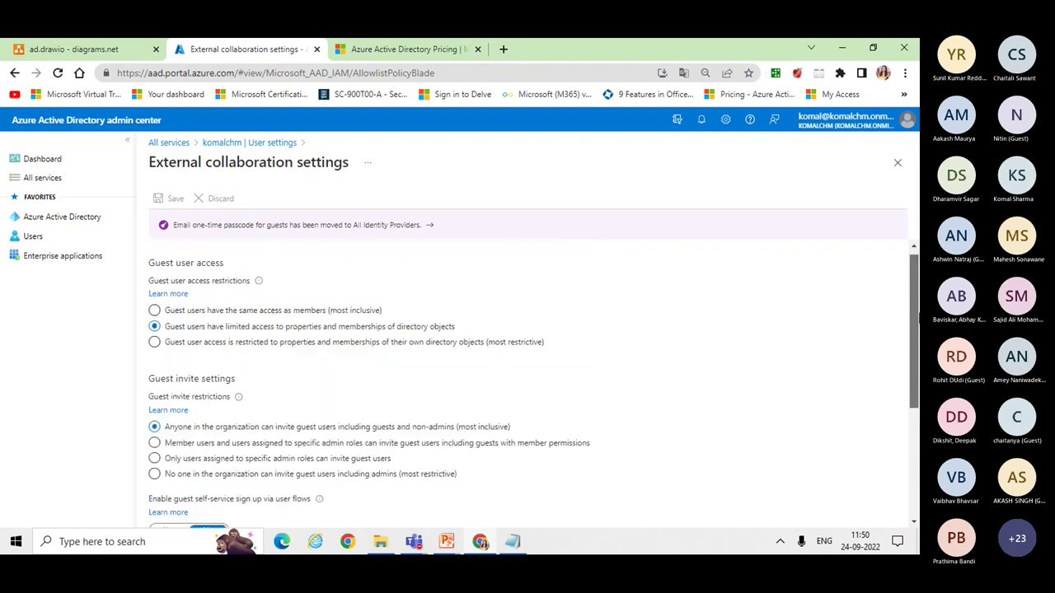
left_click(218, 143)
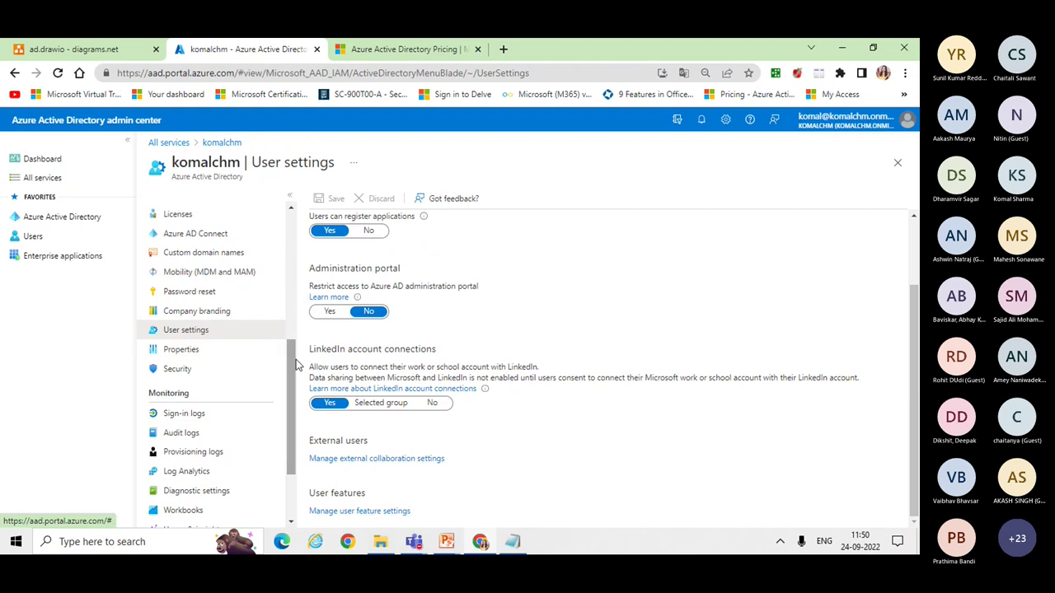
Review the tenant's Properties, including the security defaults option, and close the security defaults pane without changing it.
left_click(190, 351)
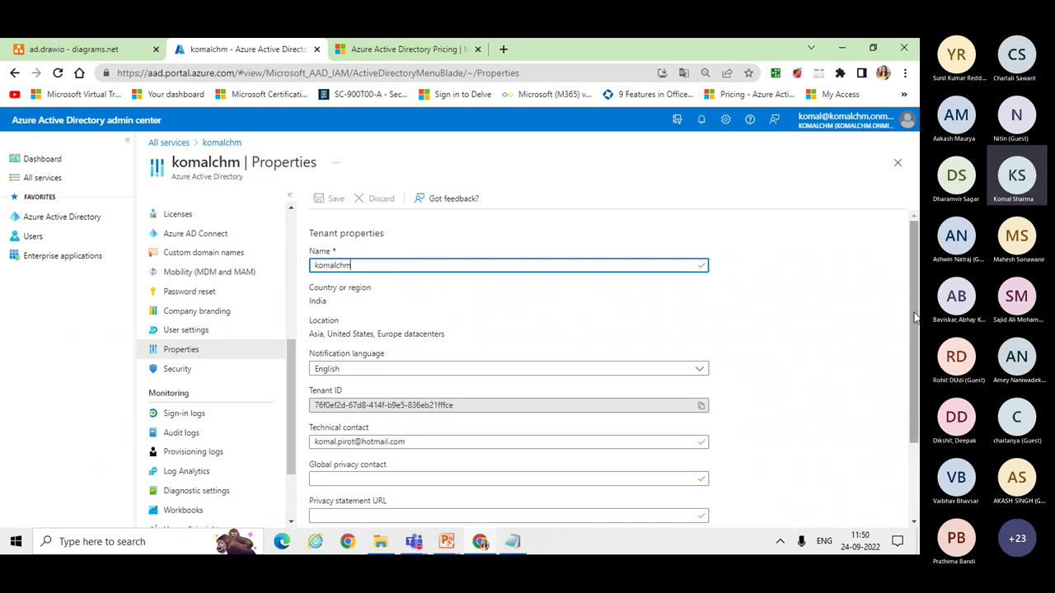
left_click_drag(917, 322, 917, 404)
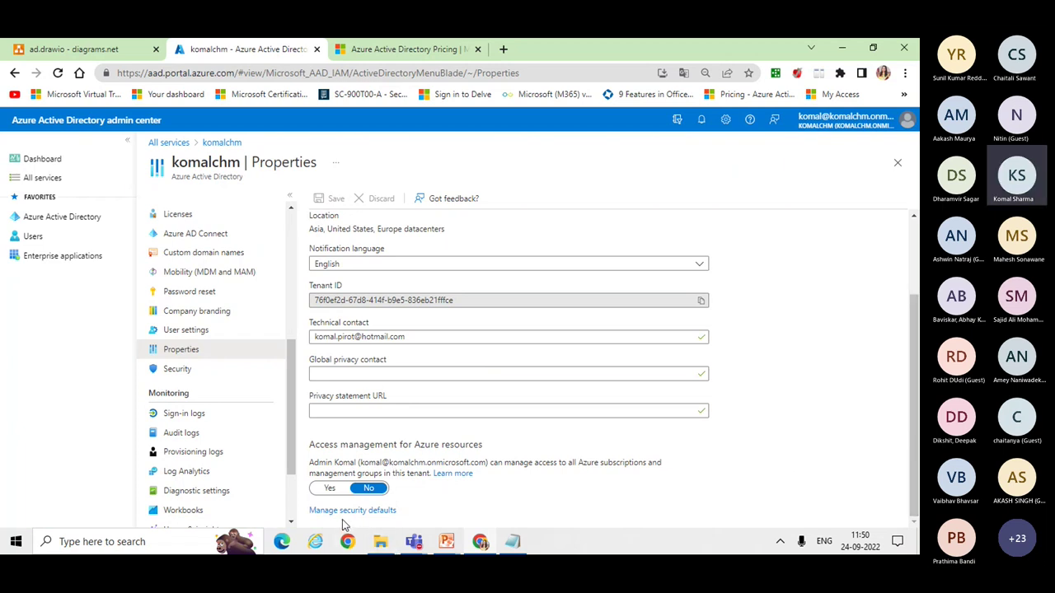
left_click(384, 512)
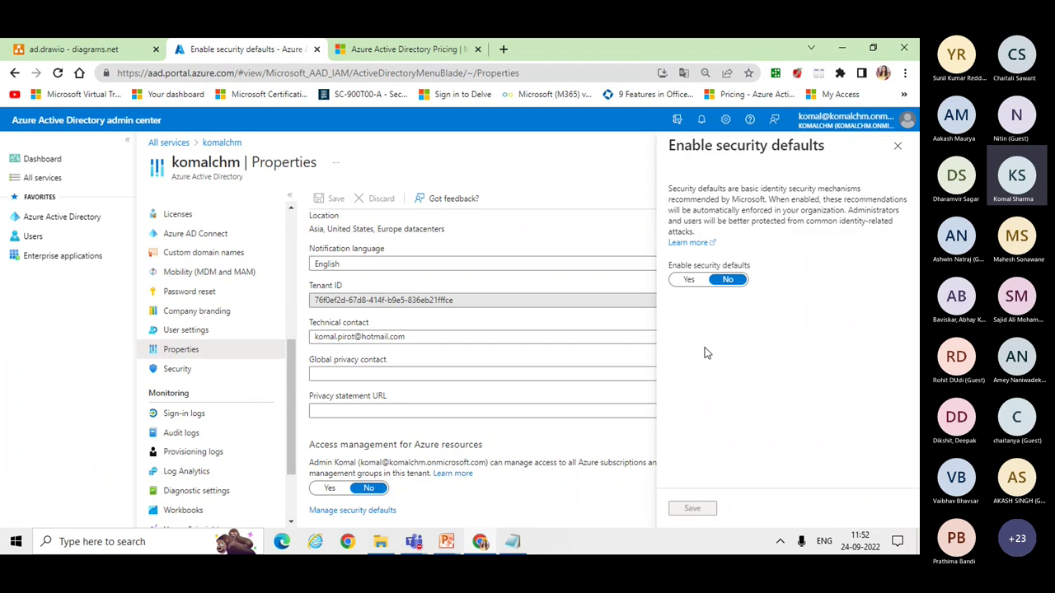
left_click(898, 148)
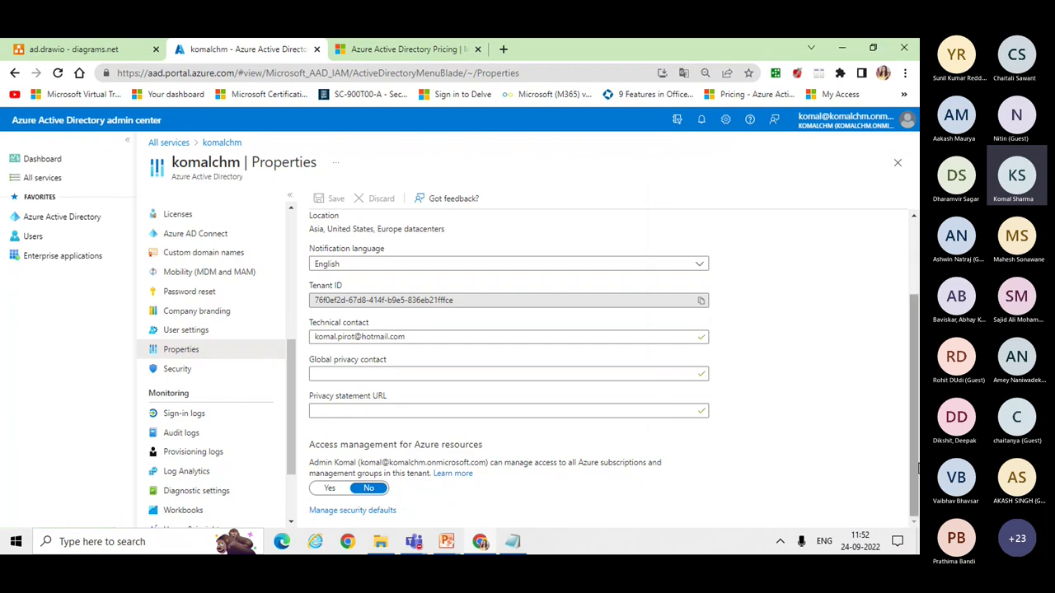
left_click_drag(915, 455, 913, 371)
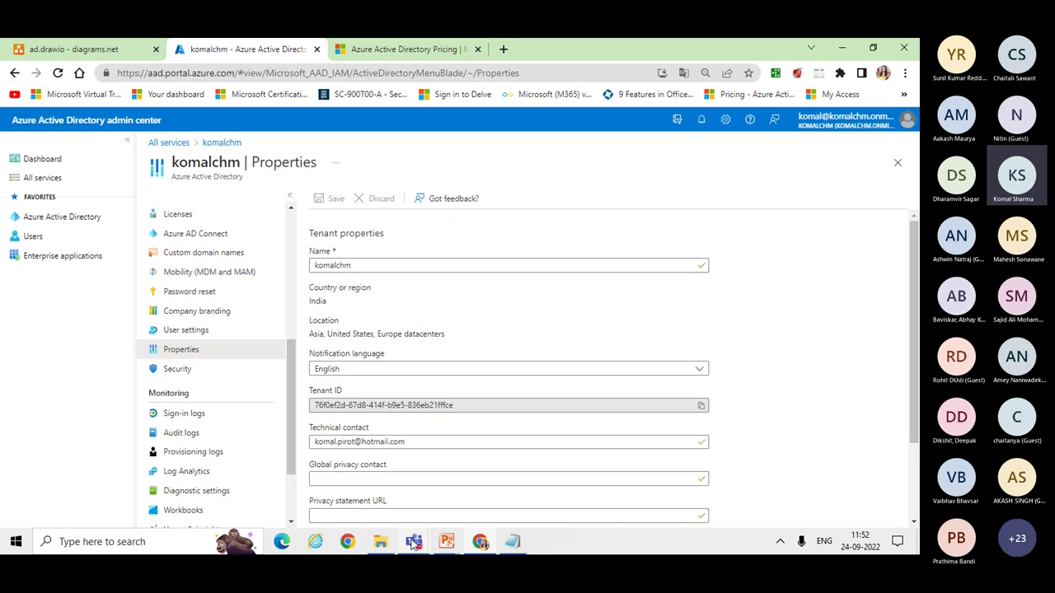
mouse_move(415, 549)
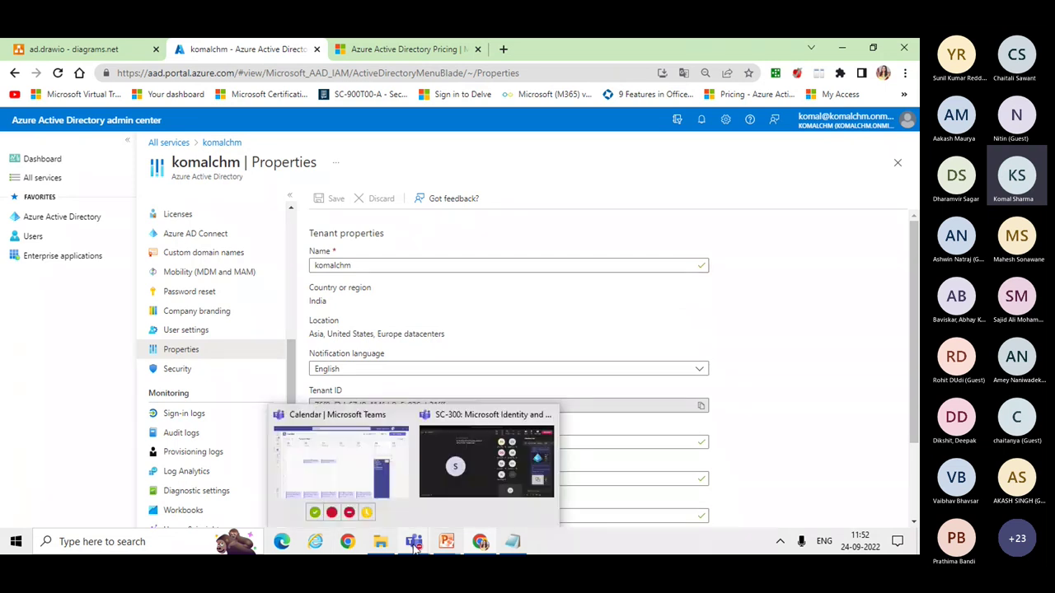
Switch to the Teams meeting window and read the newest messages in the meeting chat.
left_click(446, 508)
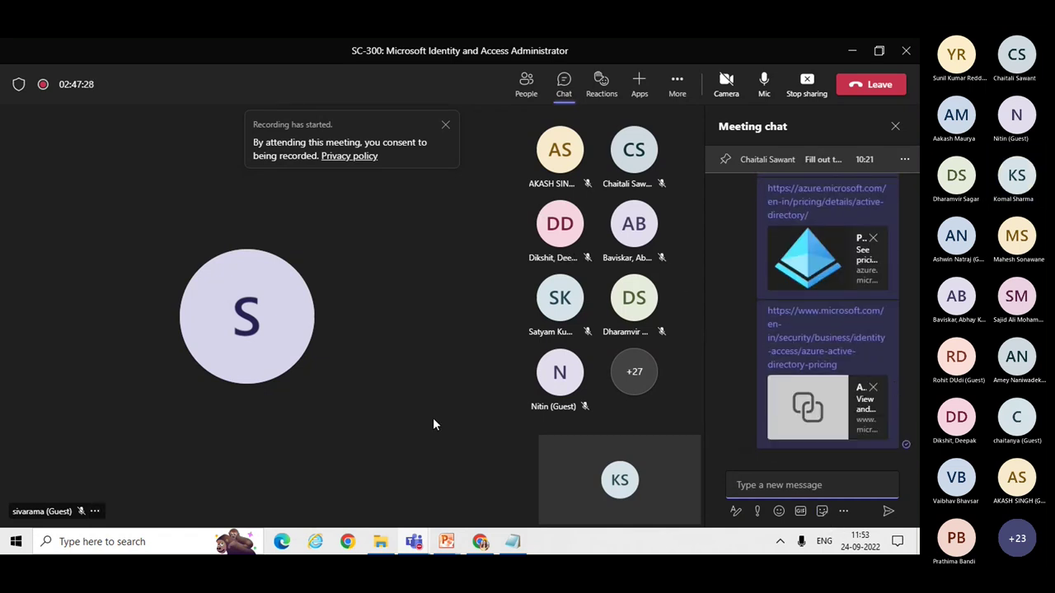
left_click(801, 485)
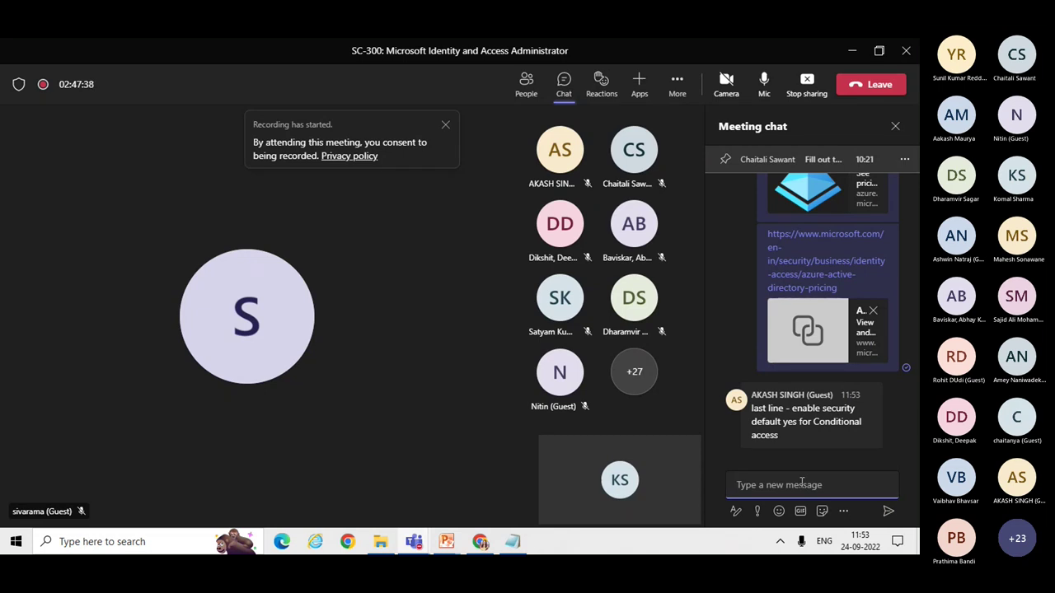
mouse_move(787, 439)
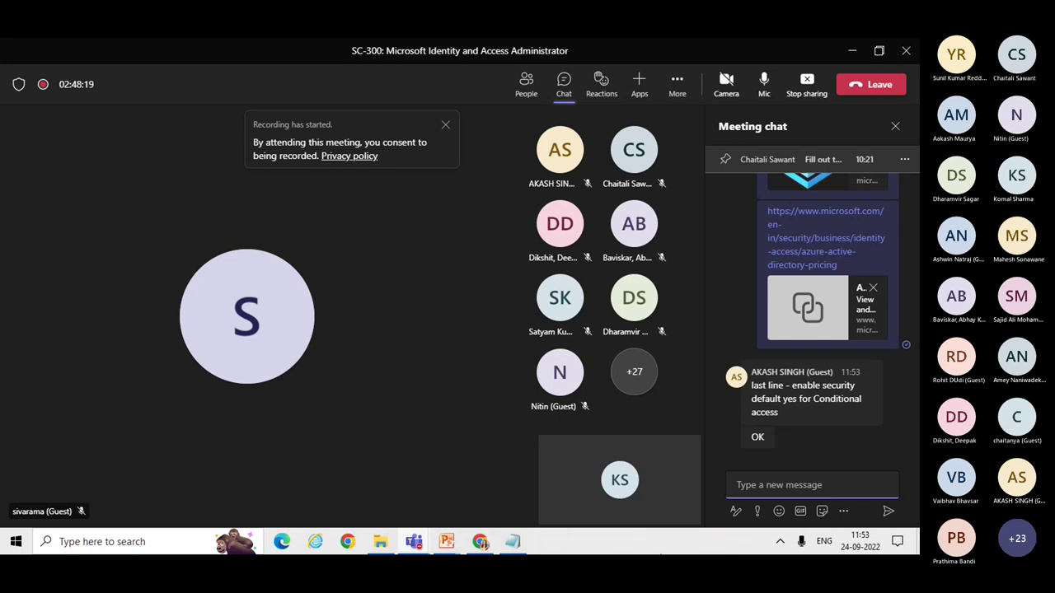
Switch to the PowerPoint slide show, advance to the References (1 of 2) slide and exit the slide show.
mouse_move(445, 544)
left_click(574, 486)
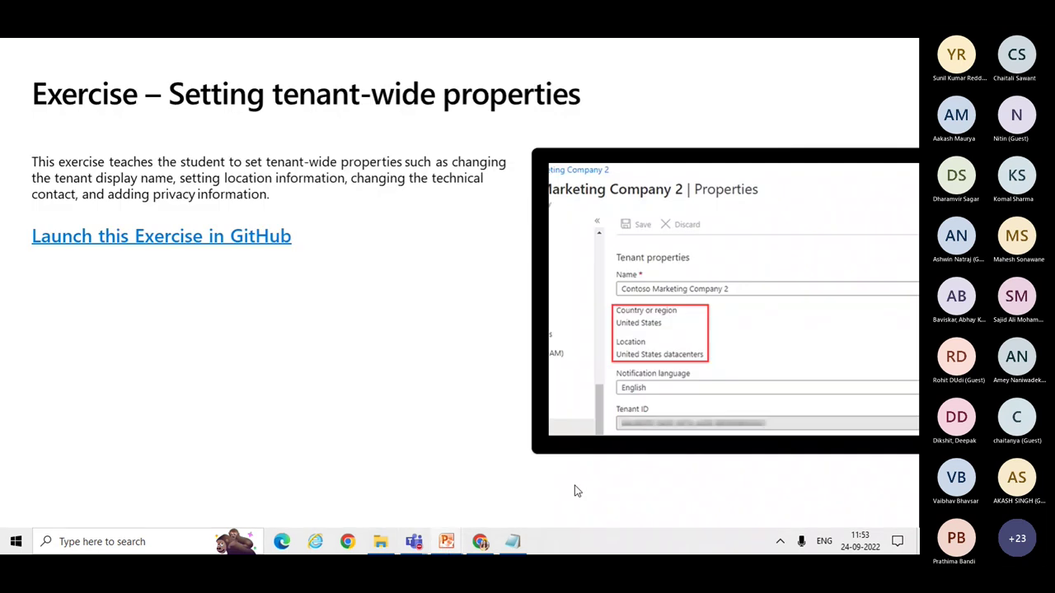
left_click(343, 267)
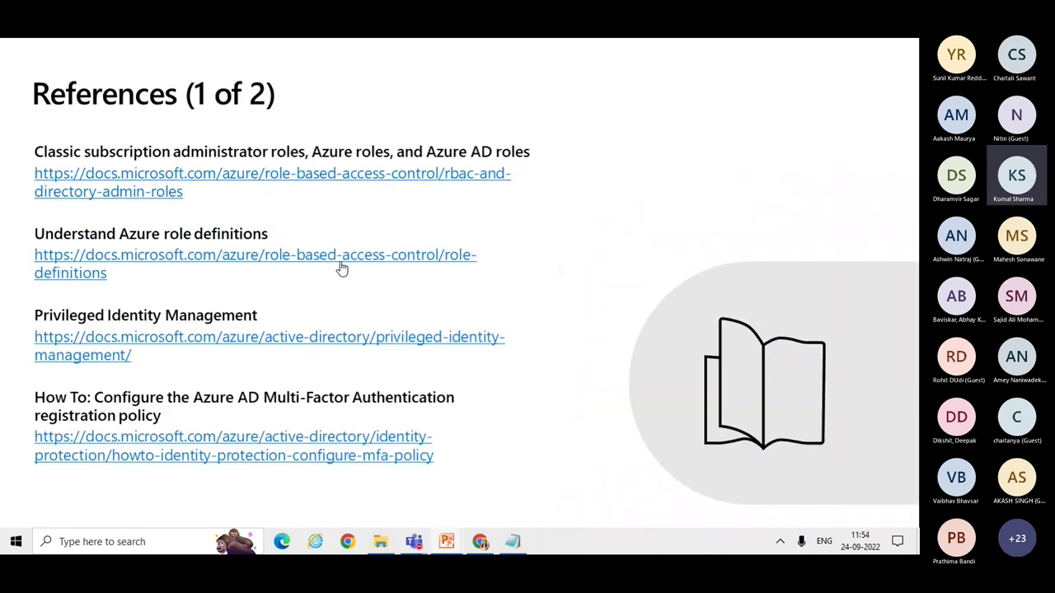
key("Escape")
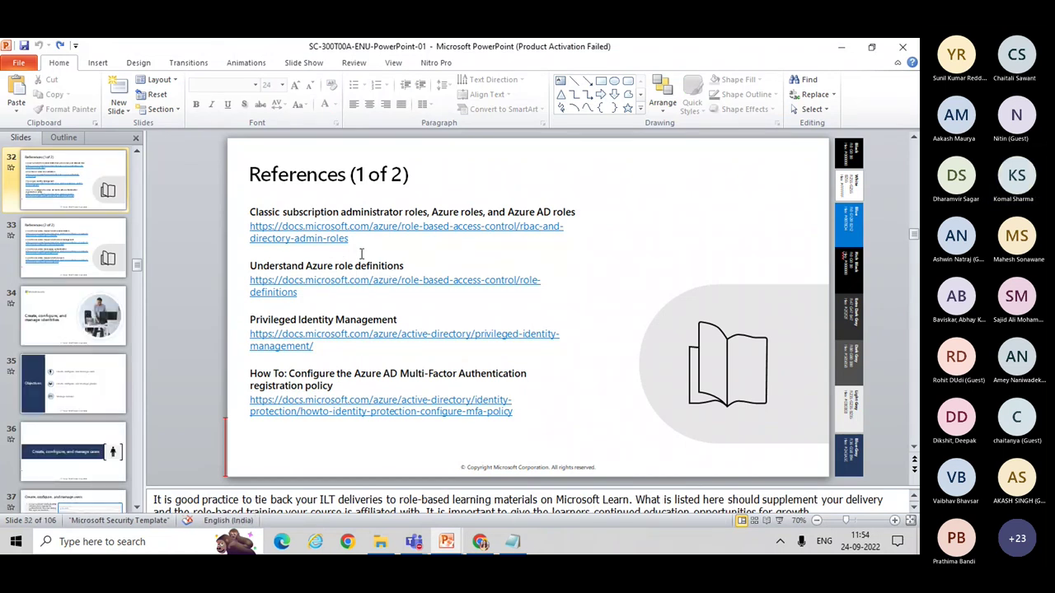
Copy all four reference titles and their links from the References (1 of 2) slide.
left_click(353, 239)
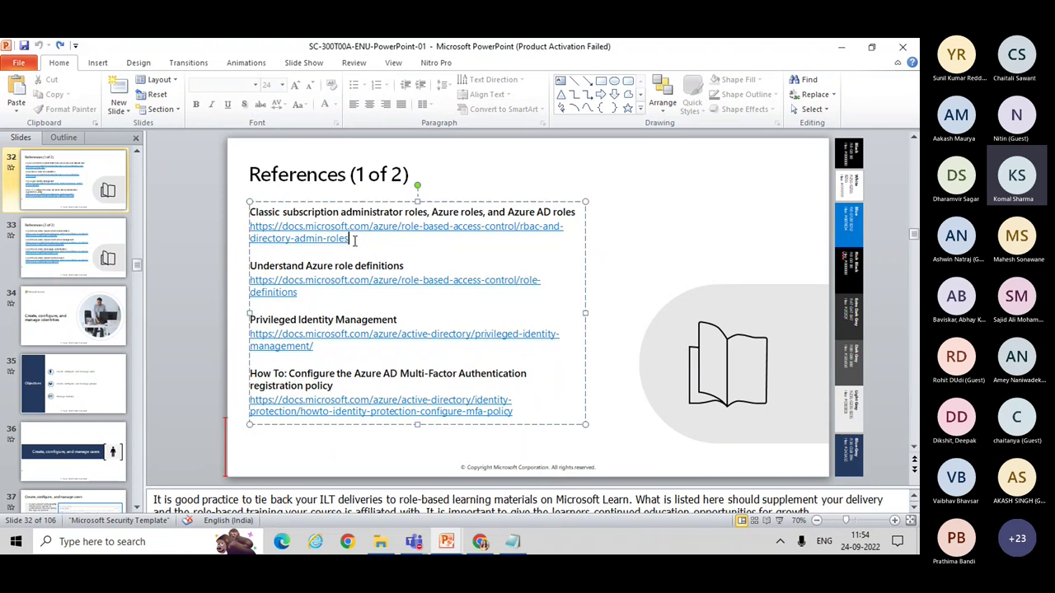
triple_click(308, 239)
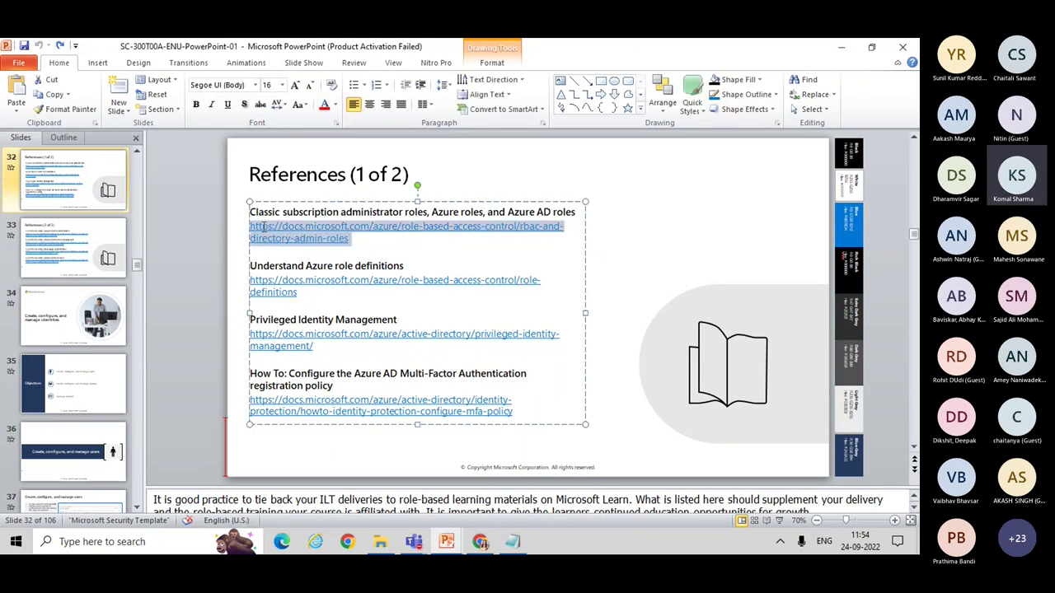
left_click(516, 413)
left_click_drag(516, 412, 250, 216)
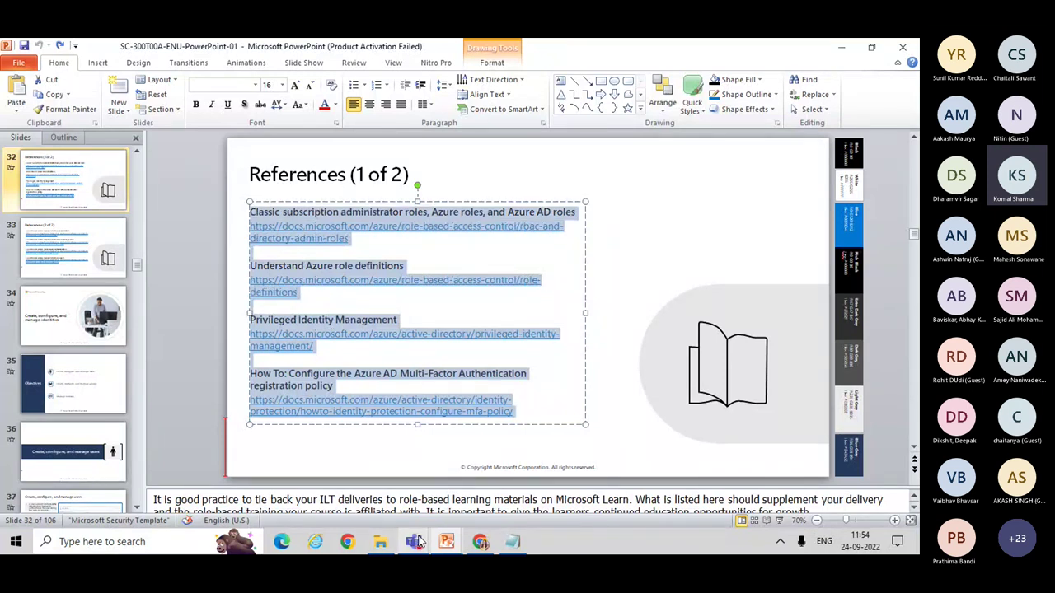
Switch to Teams, send the copied references in the meeting chat and look over the sent message.
mouse_move(418, 548)
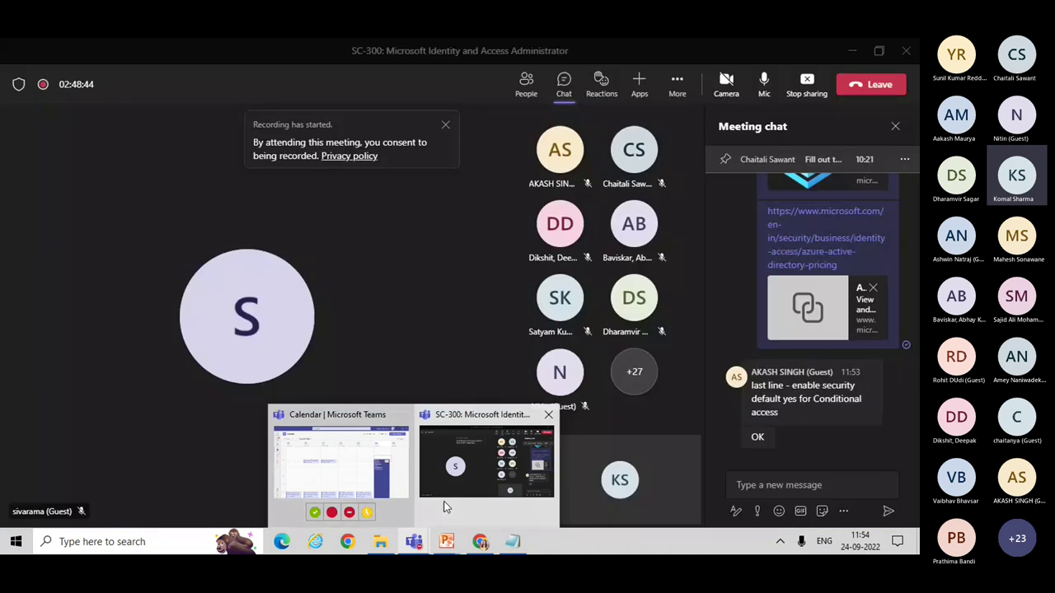
left_click(445, 505)
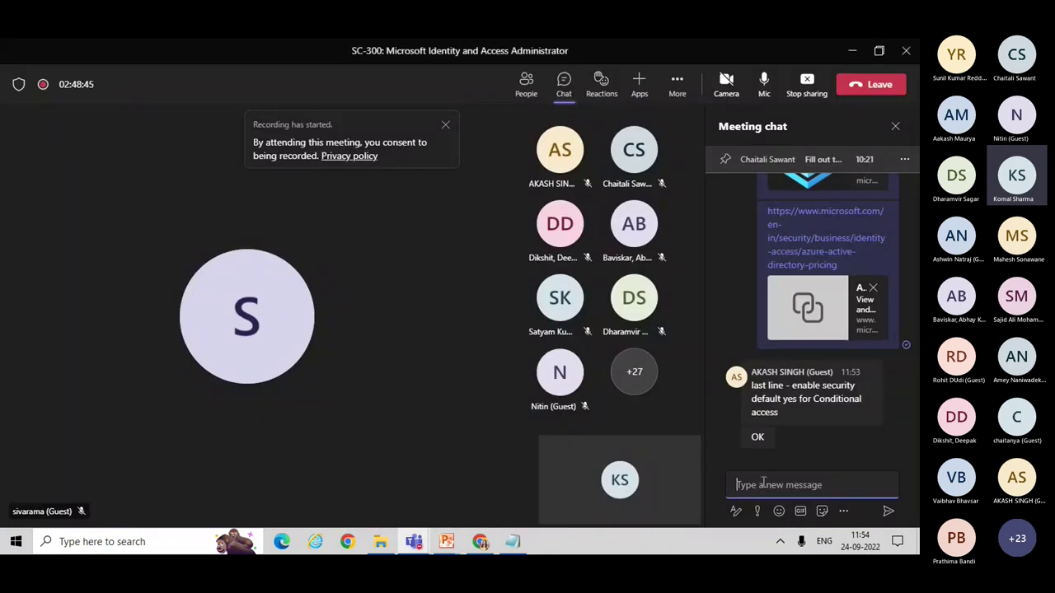
key("ctrl+v")
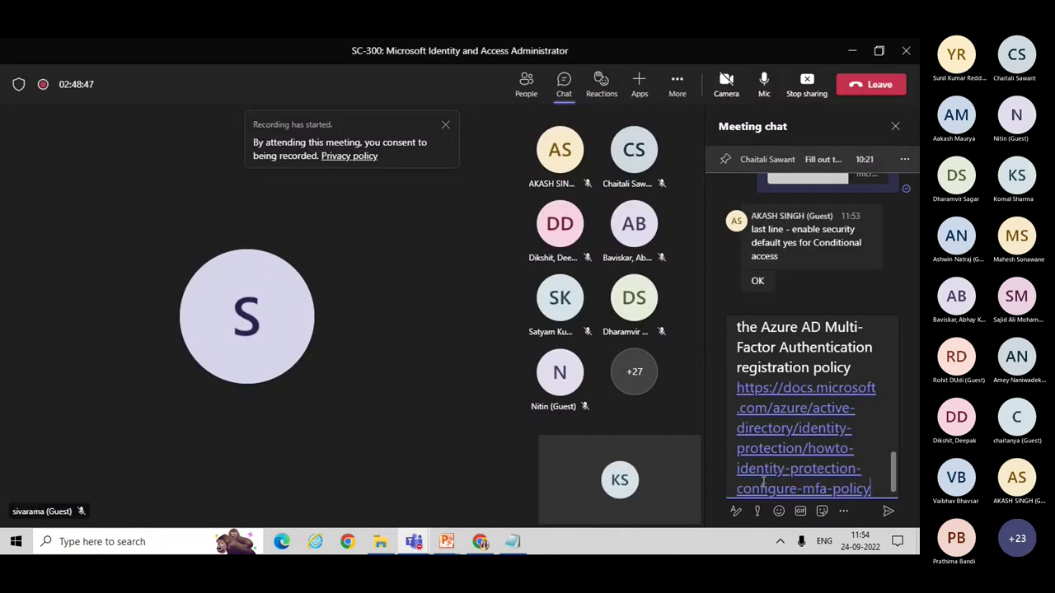
left_click(889, 512)
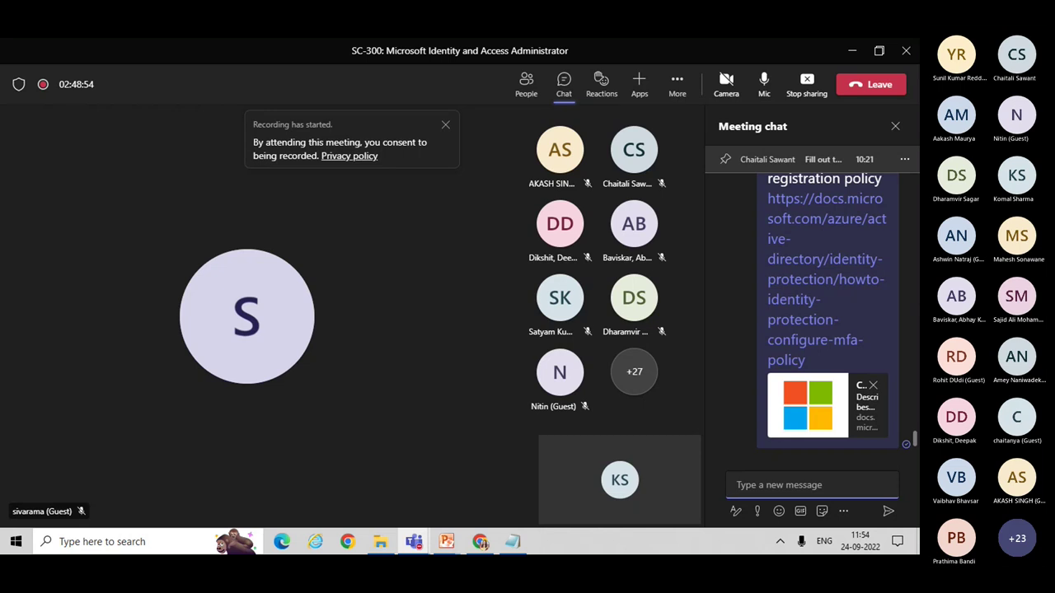
scroll(908, 288, "up", 2)
scroll(827, 316, "up", 5)
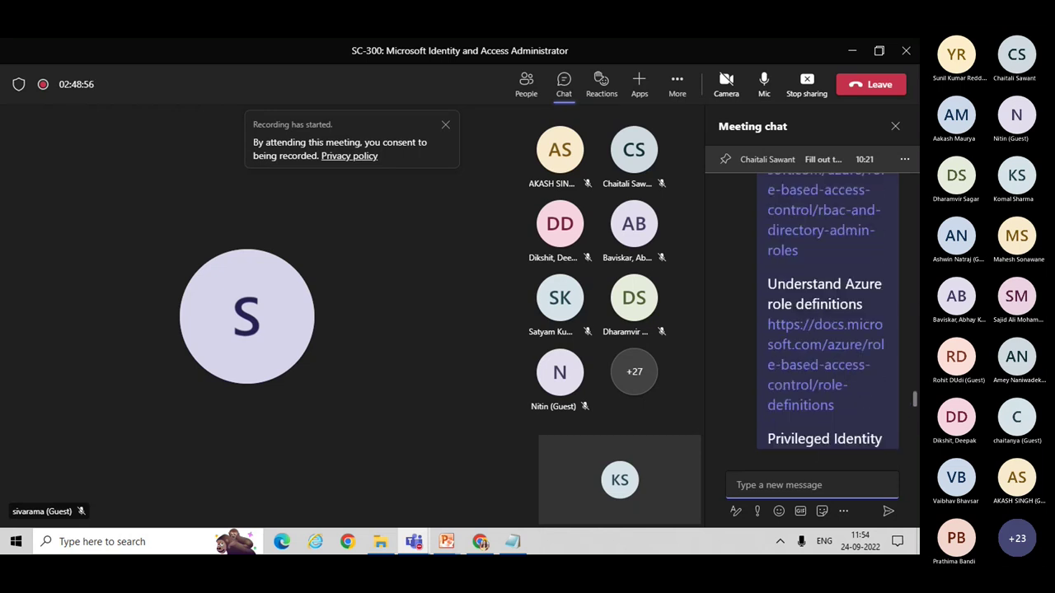
Copy all four Conditional Access references from PowerPoint's References (2 of 2) slide and send them in the Teams meeting chat.
key("alt+Tab")
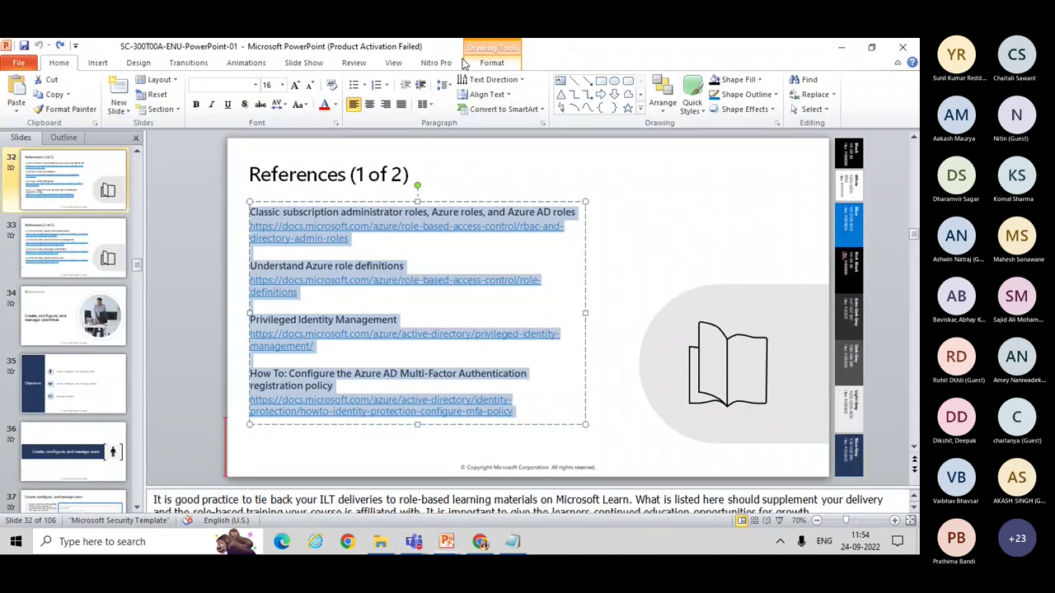
left_click(47, 233)
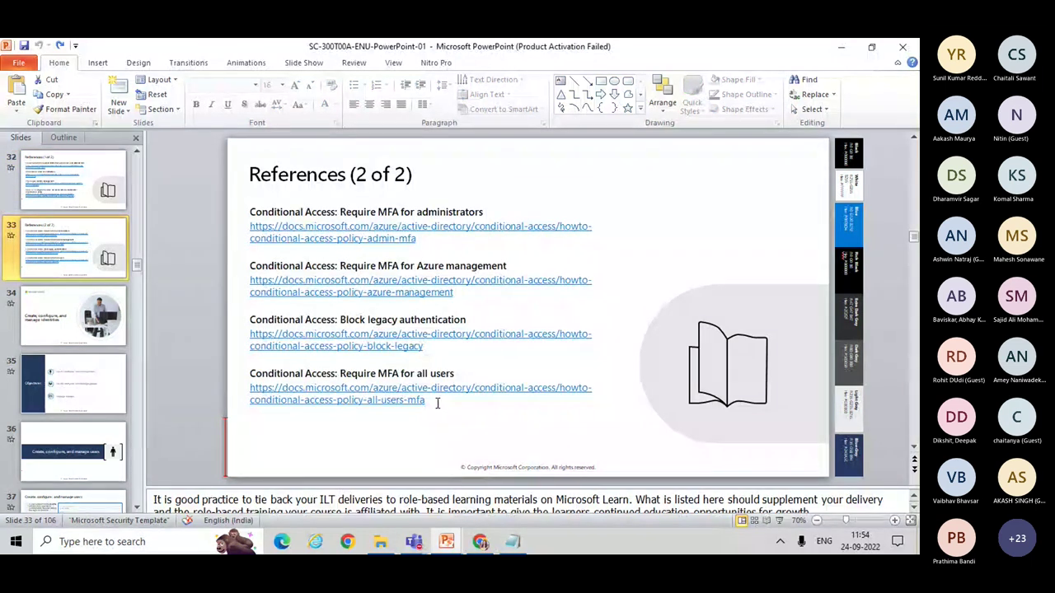
mouse_move(437, 408)
left_mouse_down()
mouse_move(301, 299)
mouse_move(276, 235)
mouse_move(250, 208)
left_mouse_up()
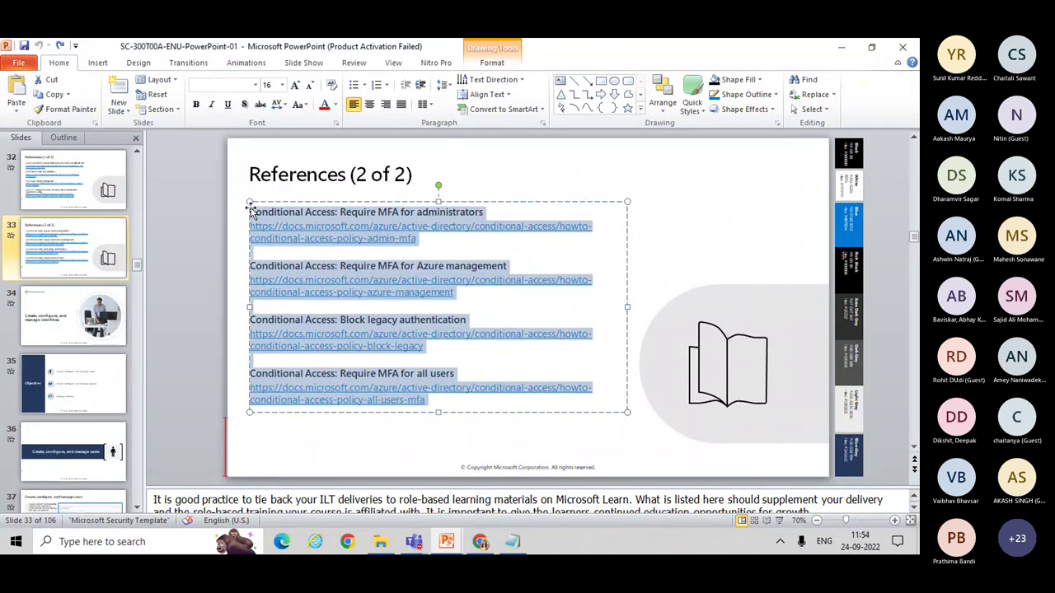
key("alt+Tab")
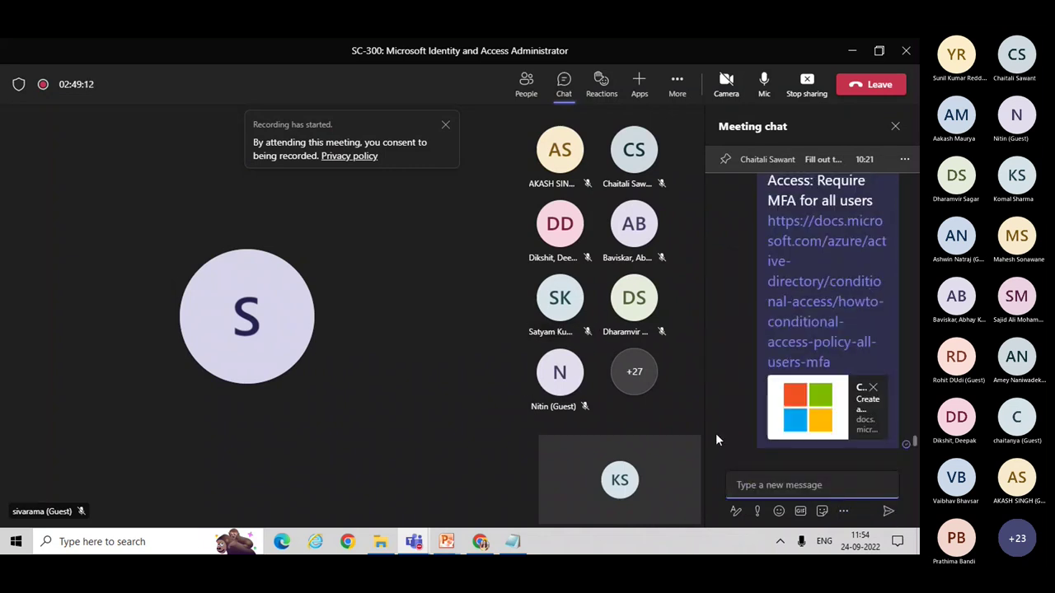
Return to PowerPoint, start the slide show from "Create, configure, and manage identities" and advance to "Create, configure, and manage users".
key("alt+Tab")
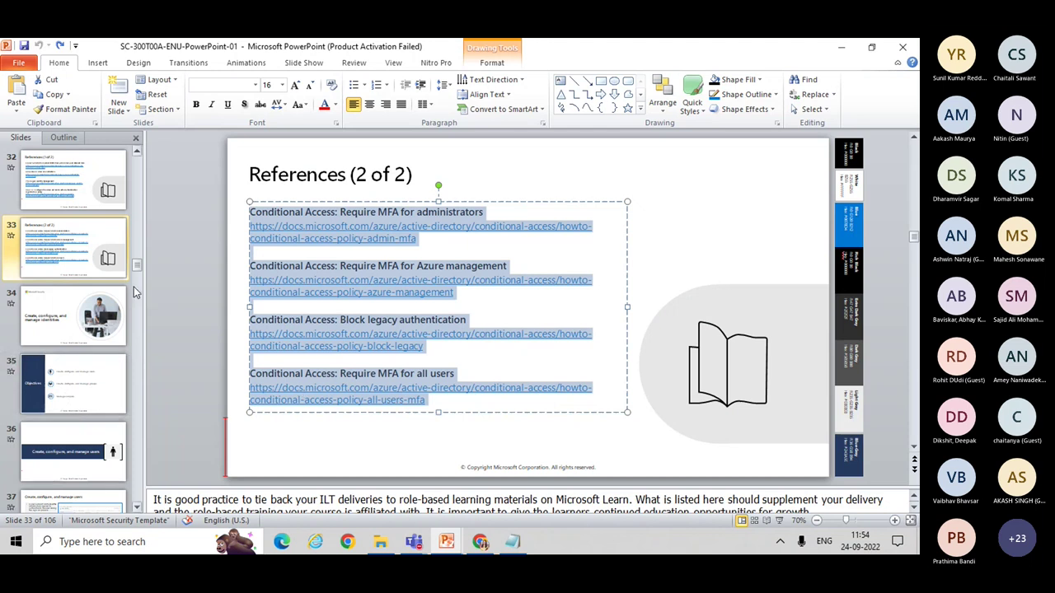
left_click(55, 304)
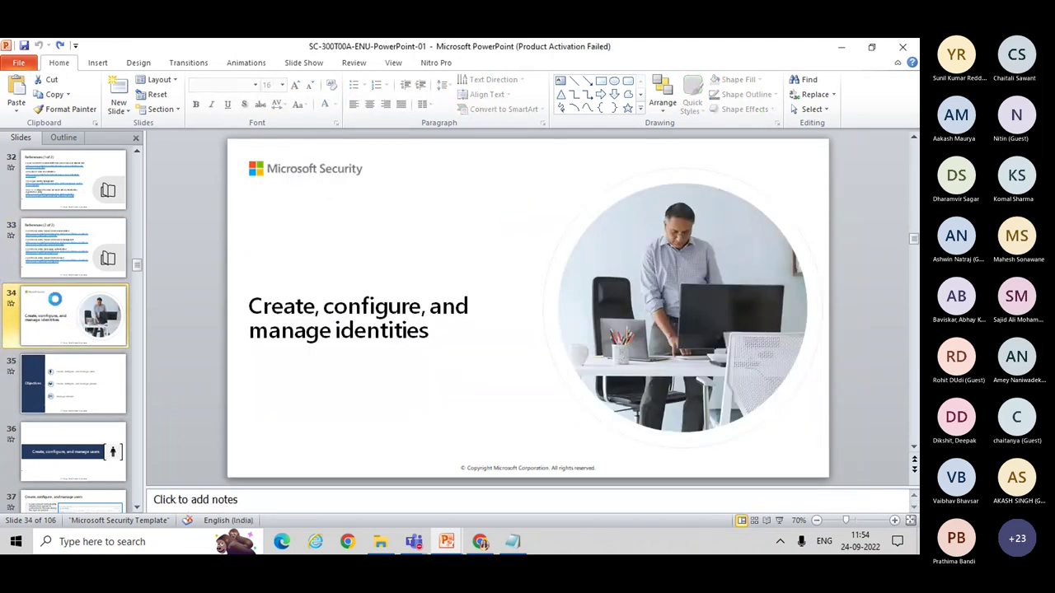
key("shift+F5")
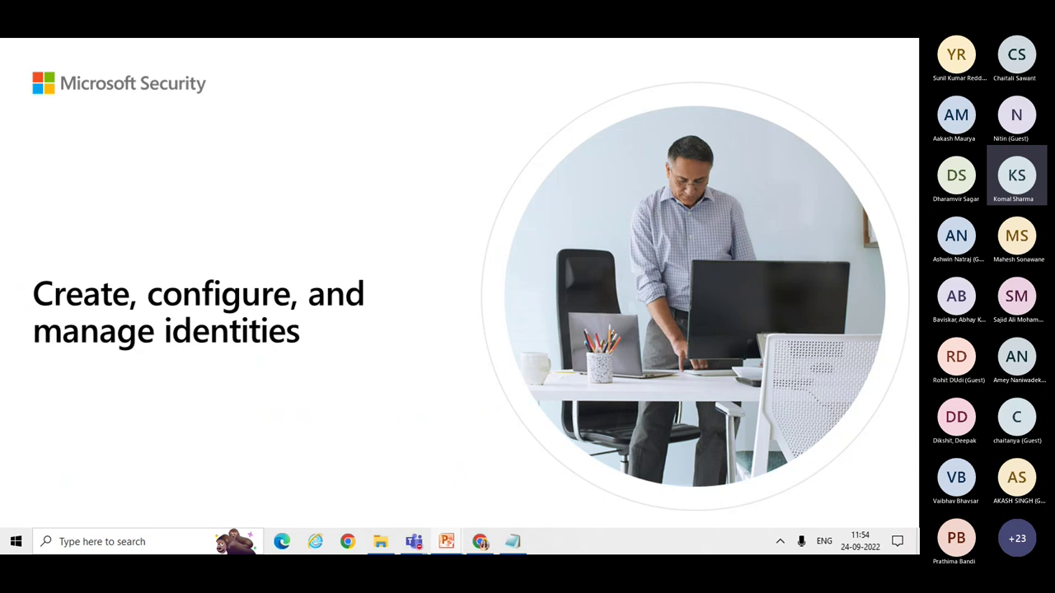
key("Right")
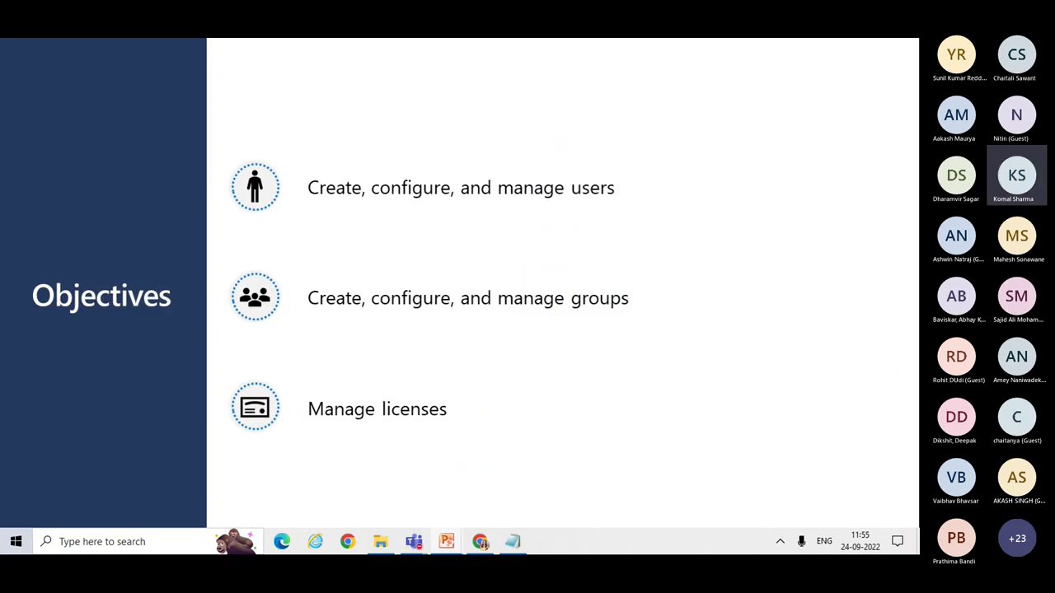
key("Right")
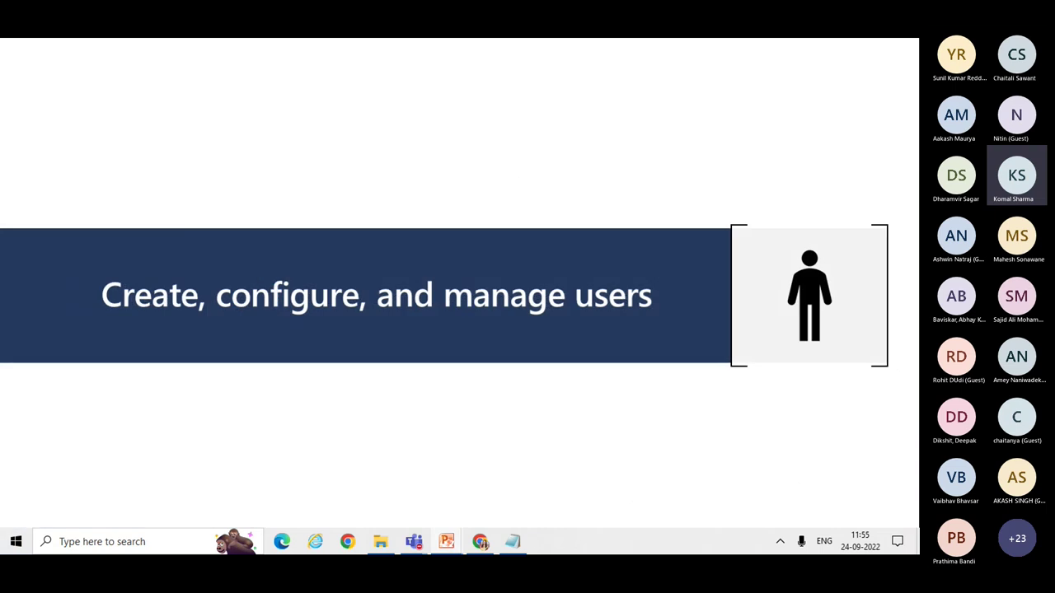